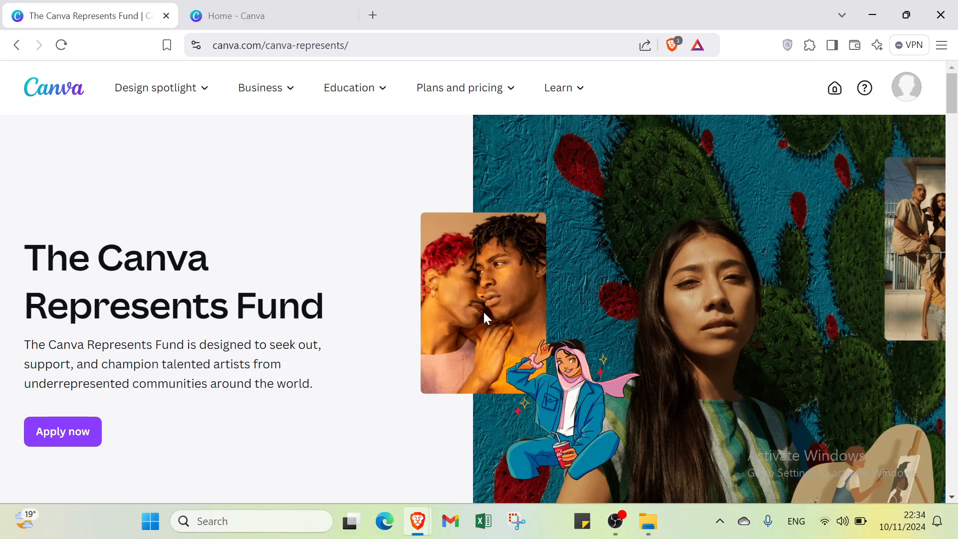
pyautogui.scroll(-5, 481, 320)
pyautogui.scroll(5, 479, 331)
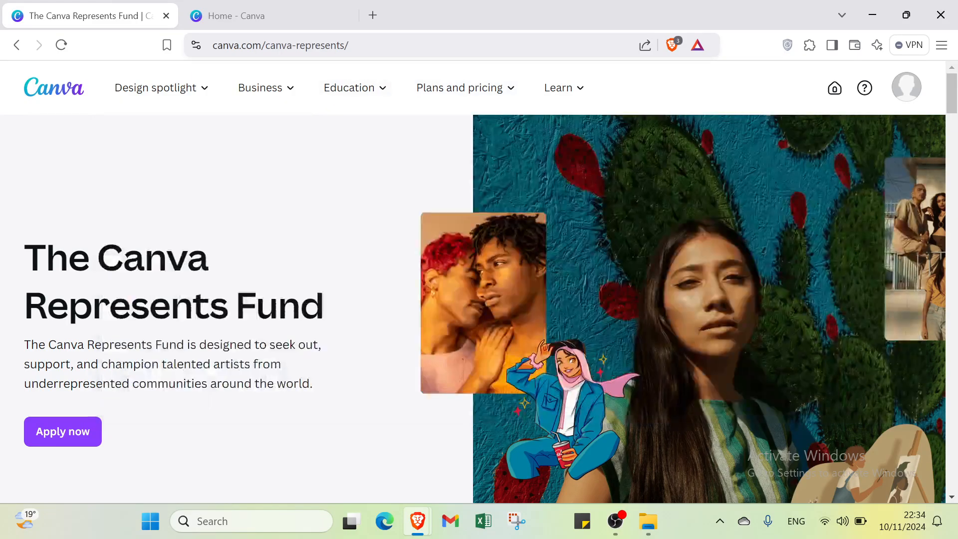
pyautogui.moveTo(322, 69)
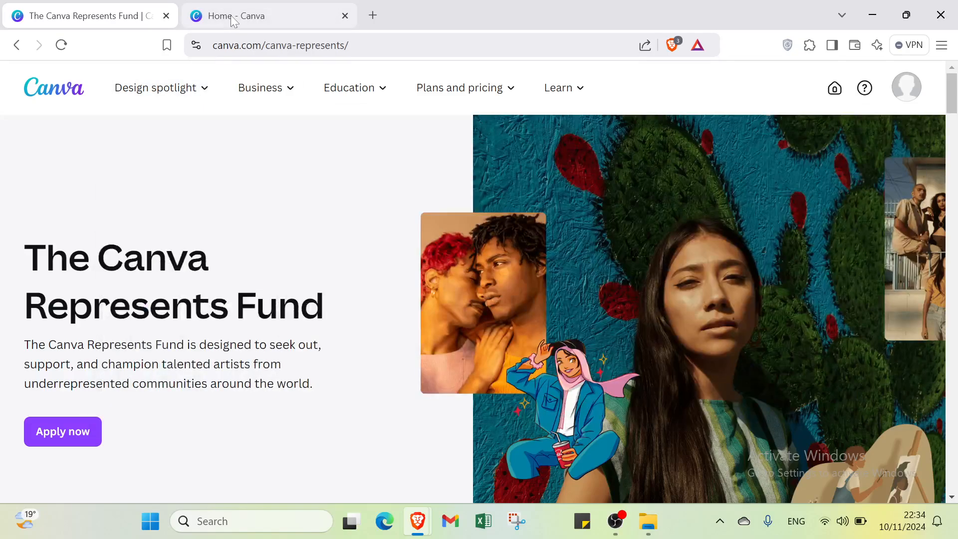
pyautogui.click(230, 15)
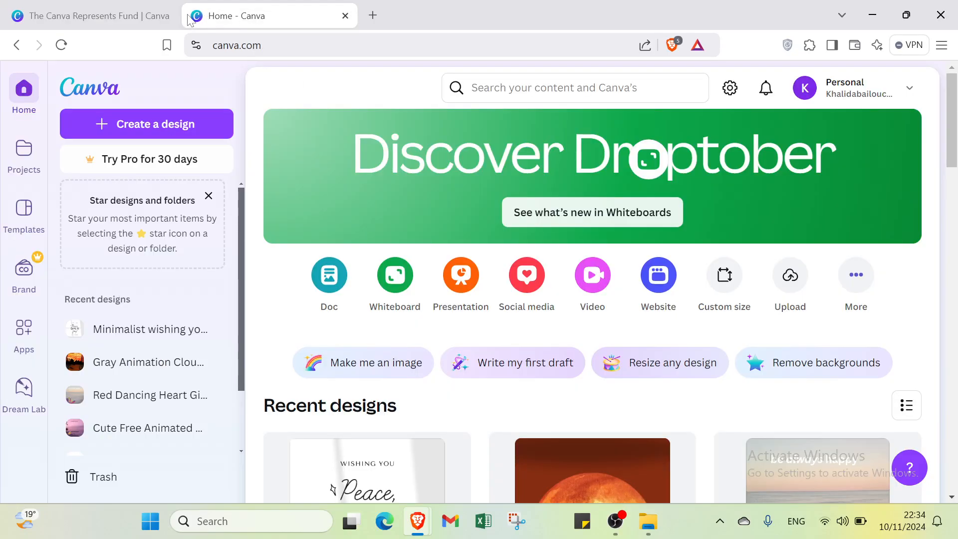
pyautogui.click(116, 21)
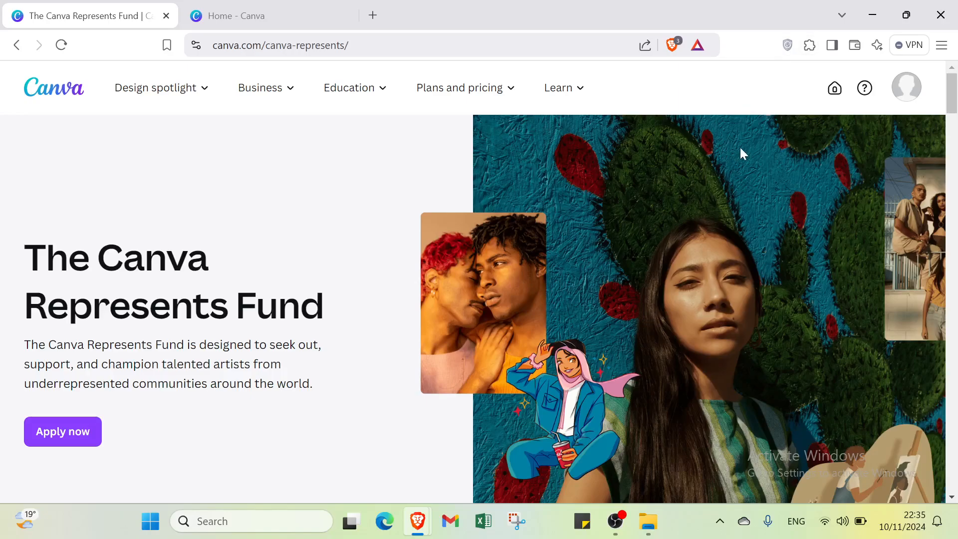
pyautogui.click(907, 85)
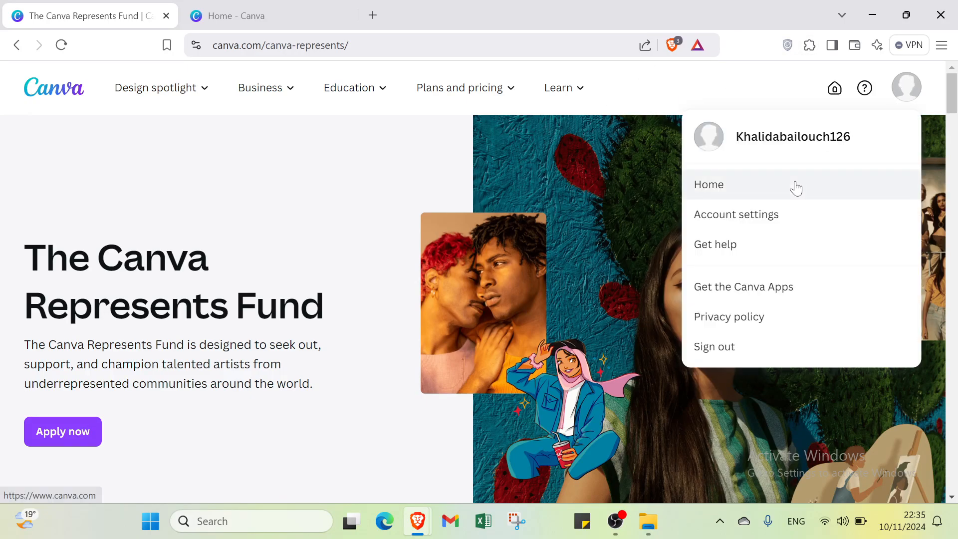
pyautogui.click(290, 15)
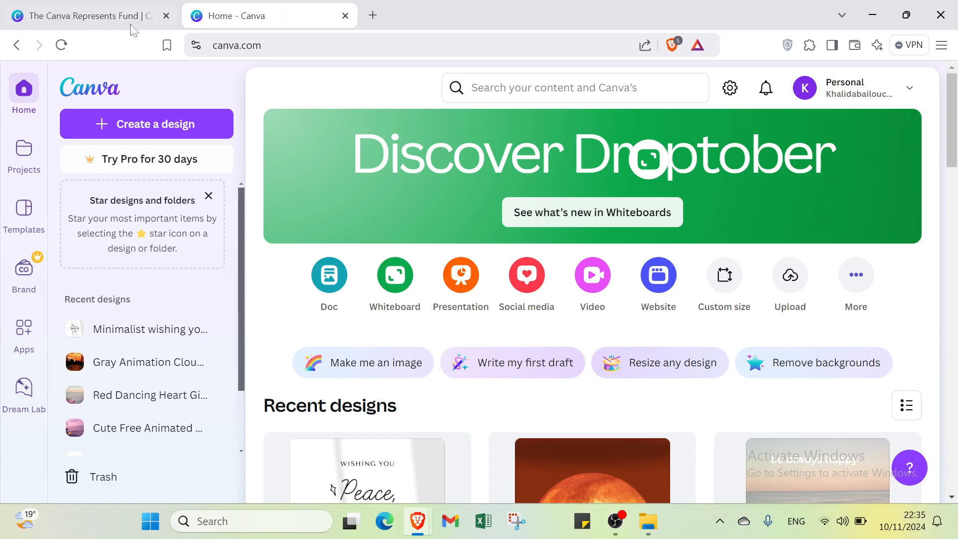
pyautogui.click(132, 22)
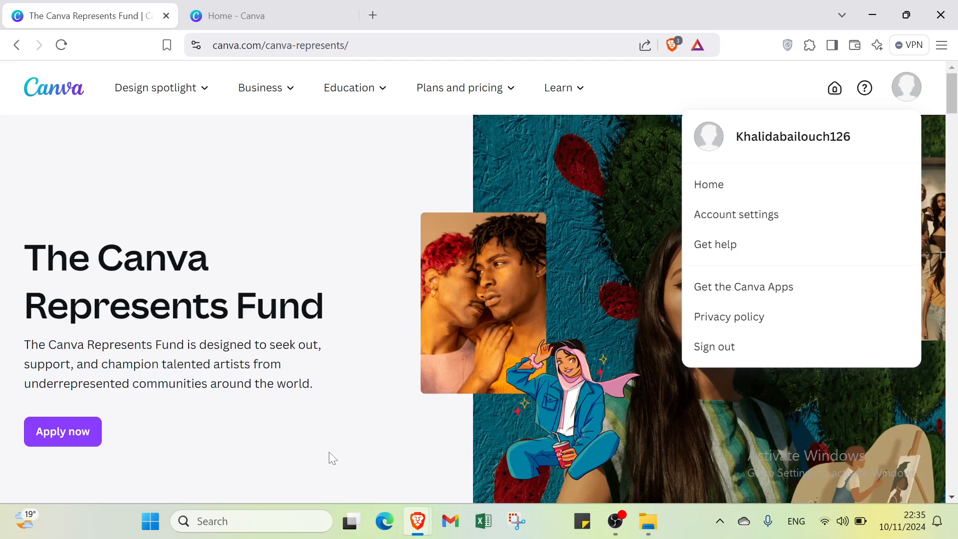
# - Read through the Canva Represents Fund page down to the Meet the artists section, then return to its beginning
pyautogui.scroll(-1, 333, 458)
pyautogui.scroll(-5, 332, 458)
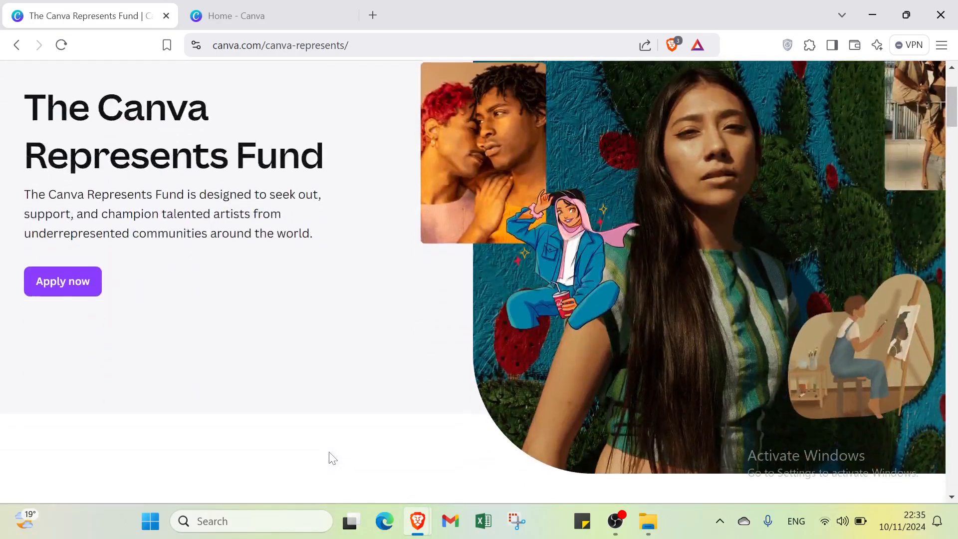
pyautogui.scroll(-5, 329, 450)
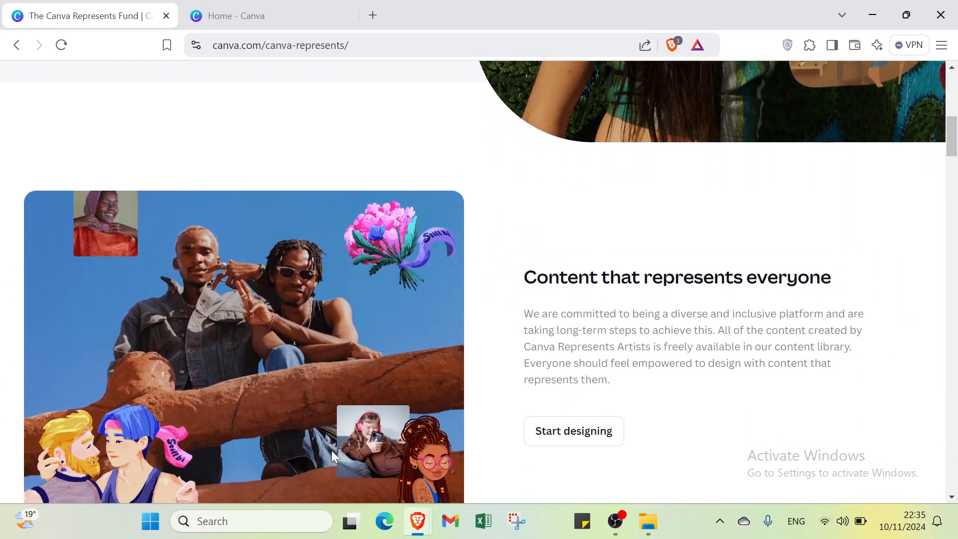
pyautogui.scroll(-5, 333, 456)
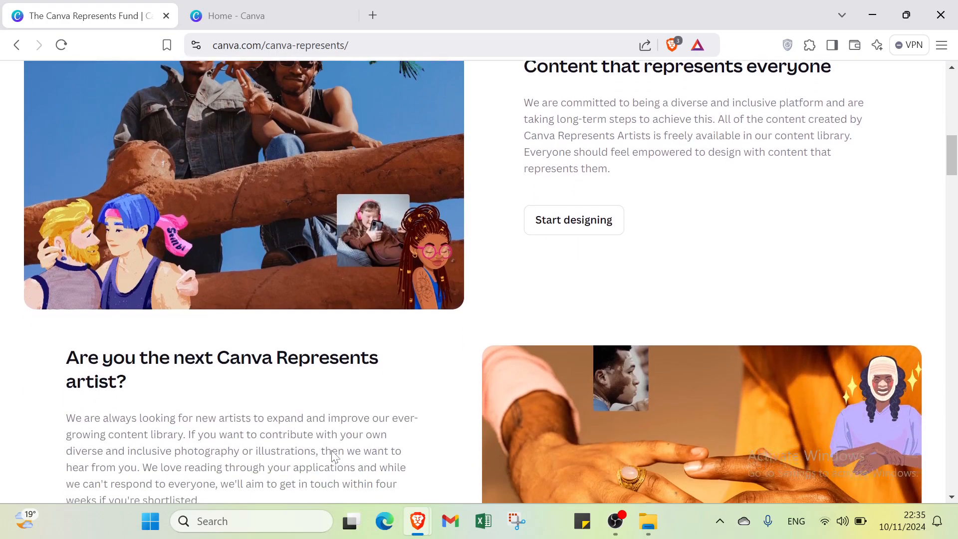
pyautogui.scroll(-6, 334, 456)
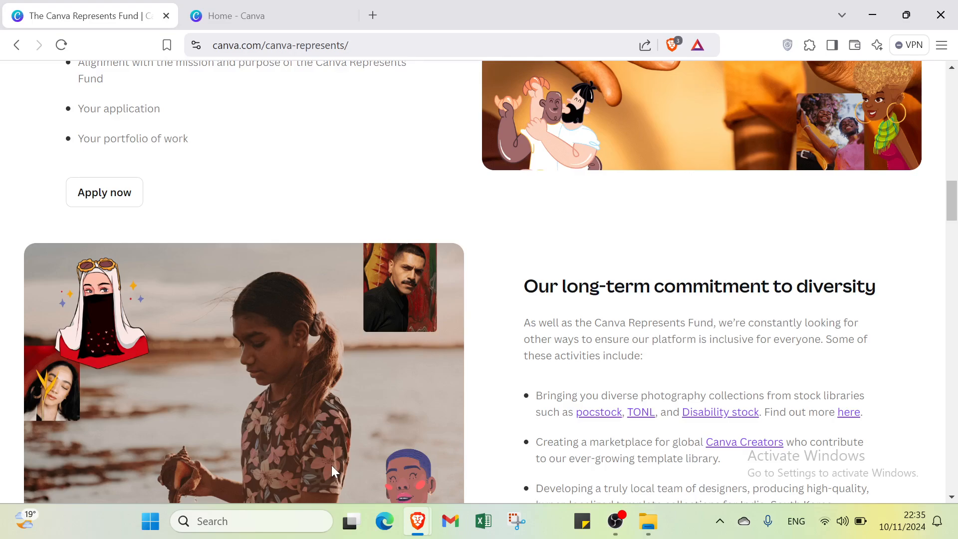
pyautogui.scroll(-3, 331, 465)
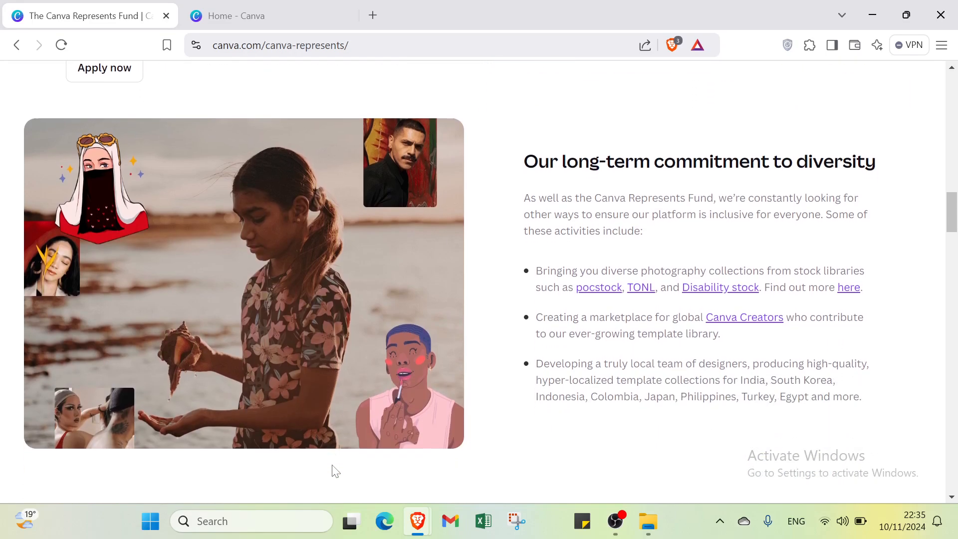
pyautogui.scroll(-5, 335, 469)
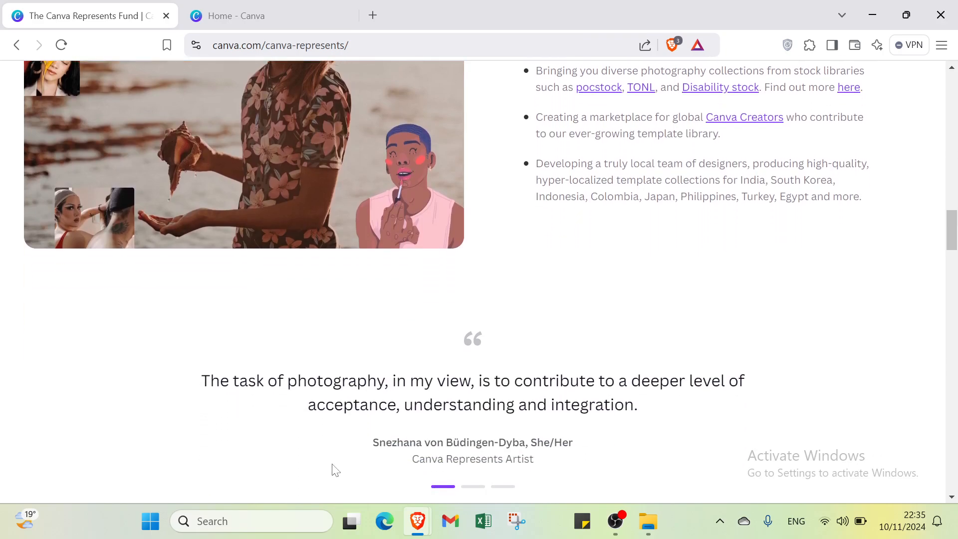
pyautogui.scroll(-5, 336, 470)
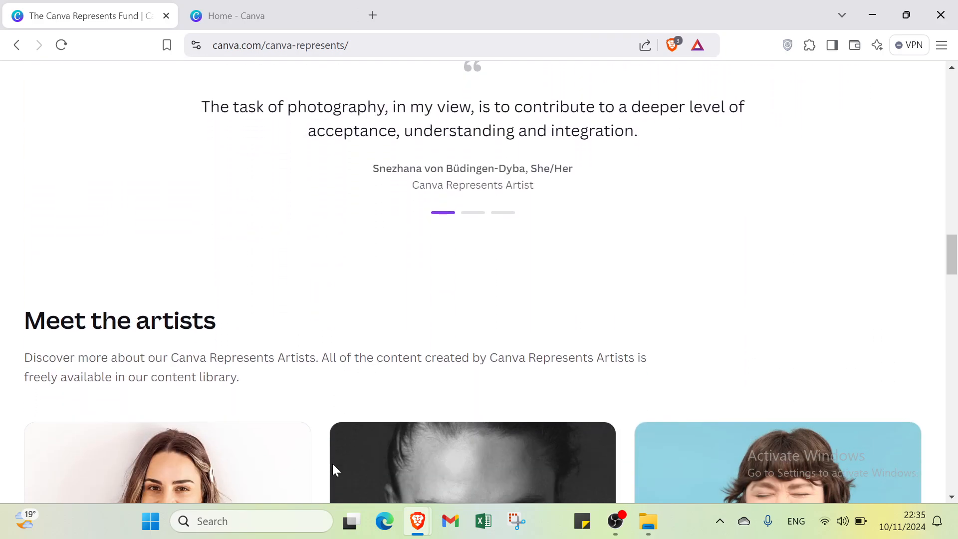
pyautogui.scroll(-2, 335, 469)
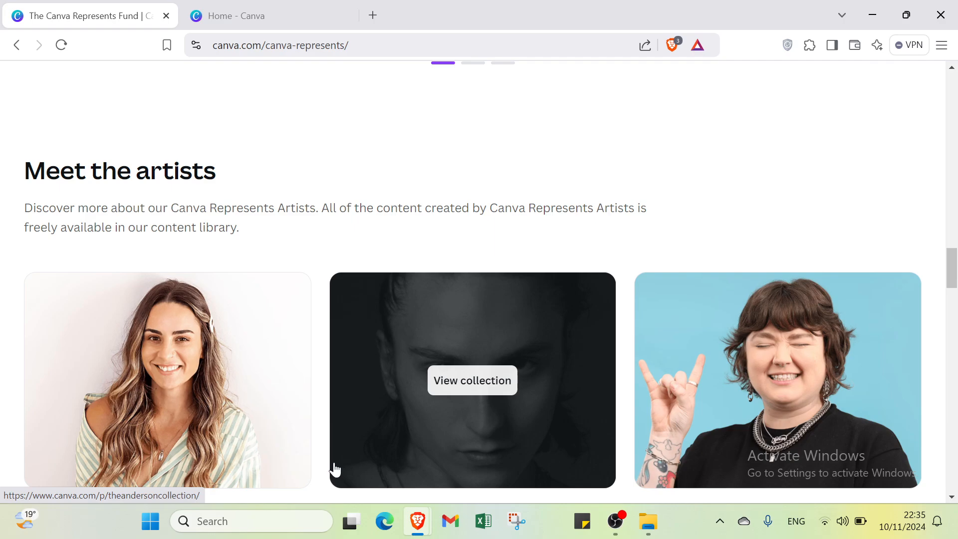
pyautogui.scroll(-3, 336, 470)
pyautogui.scroll(11, 339, 470)
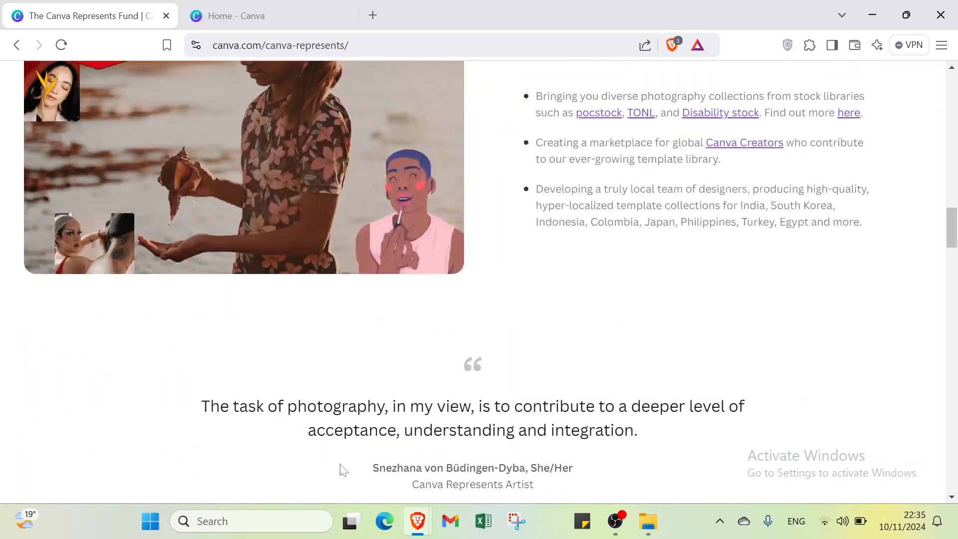
pyautogui.scroll(20, 343, 469)
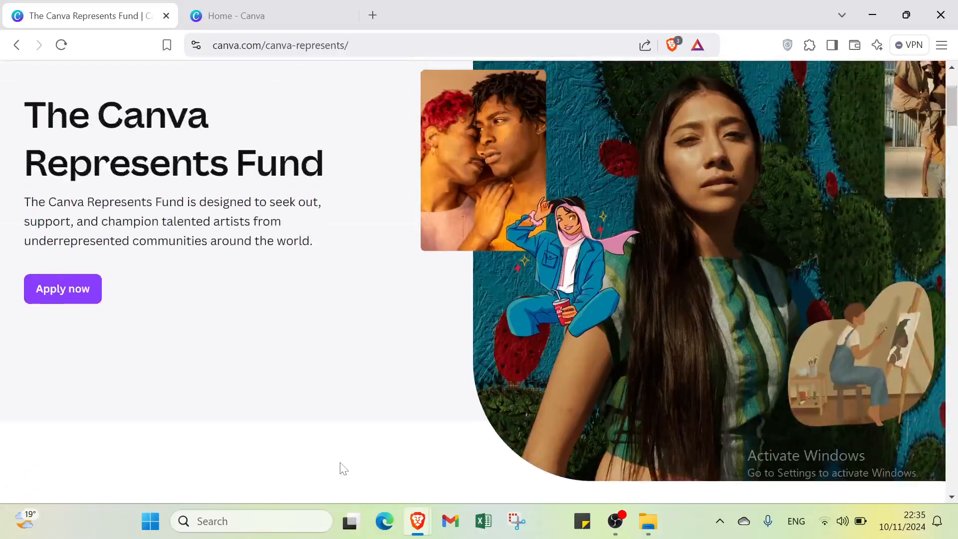
pyautogui.scroll(3, 343, 469)
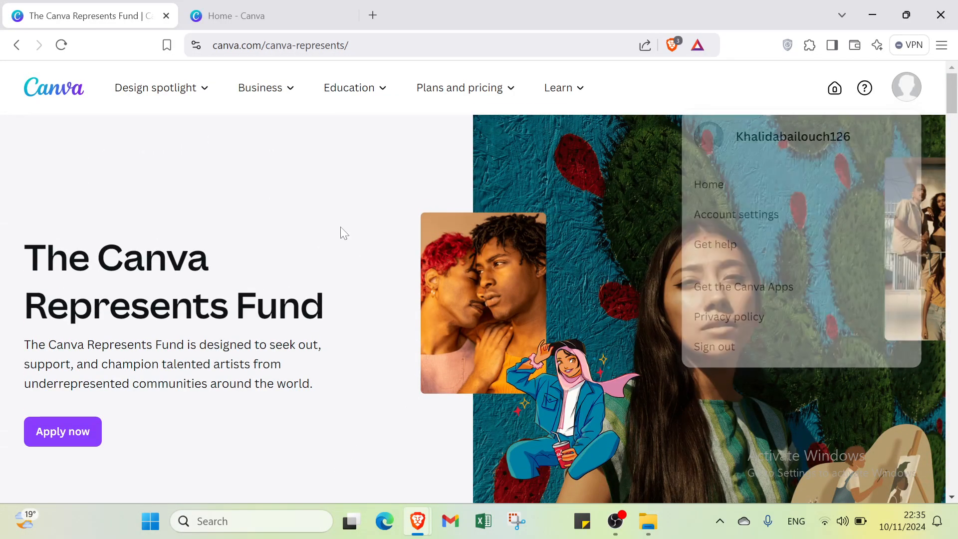
# - Switch to the Canva home page and examine the custom size and unit options for a new design
pyautogui.click(312, 14)
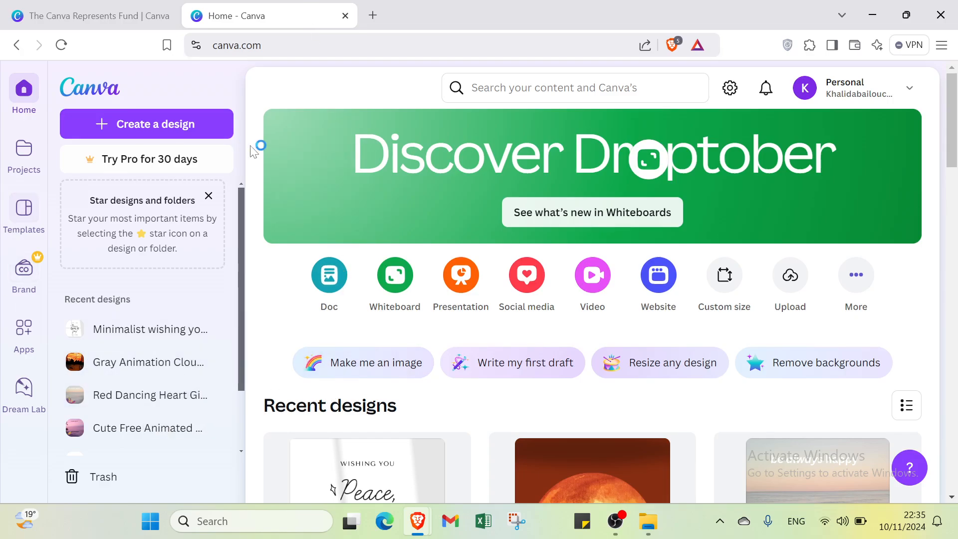
pyautogui.click(207, 118)
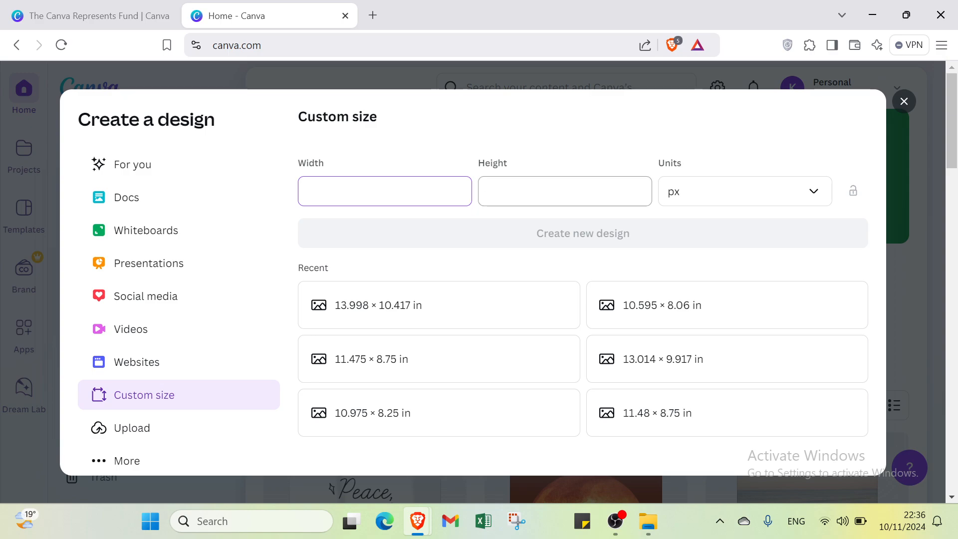
pyautogui.click(690, 199)
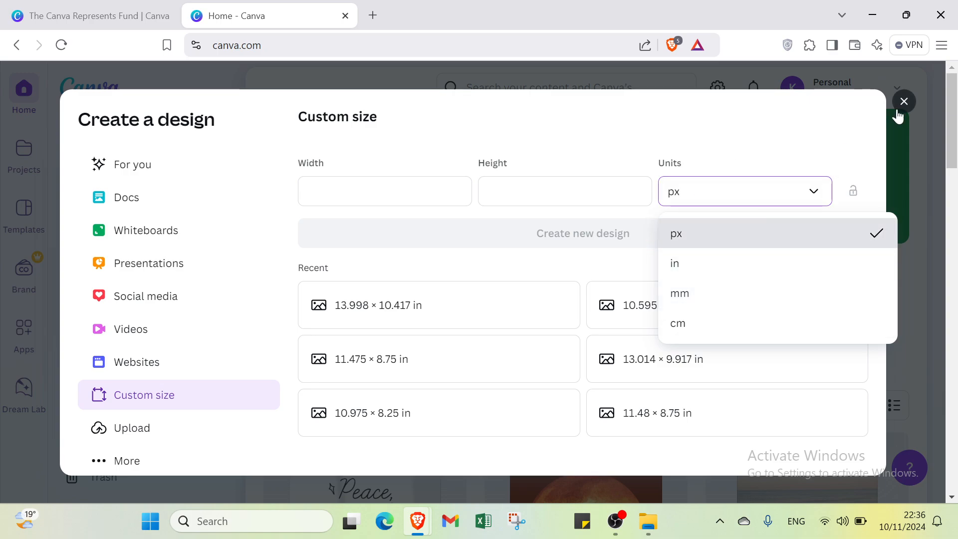
pyautogui.click(704, 137)
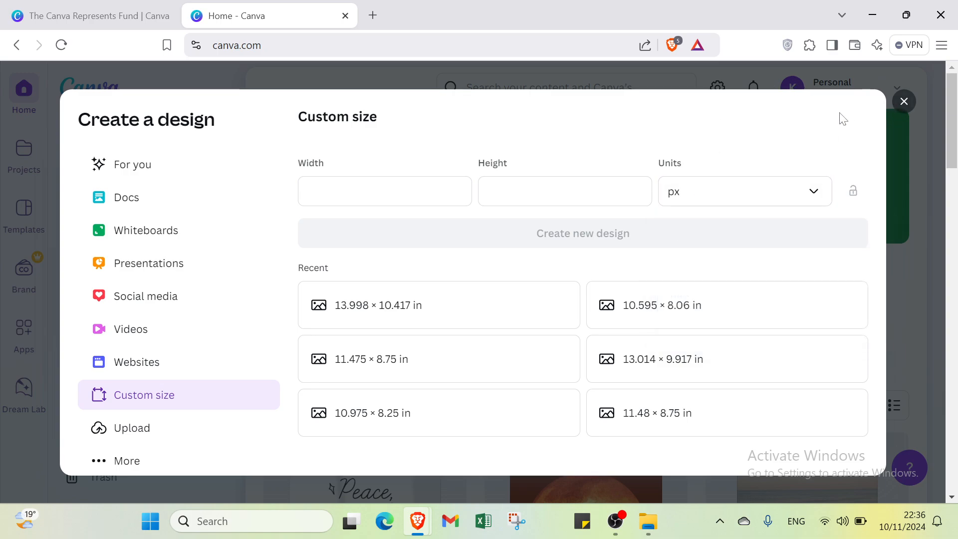
pyautogui.click(903, 102)
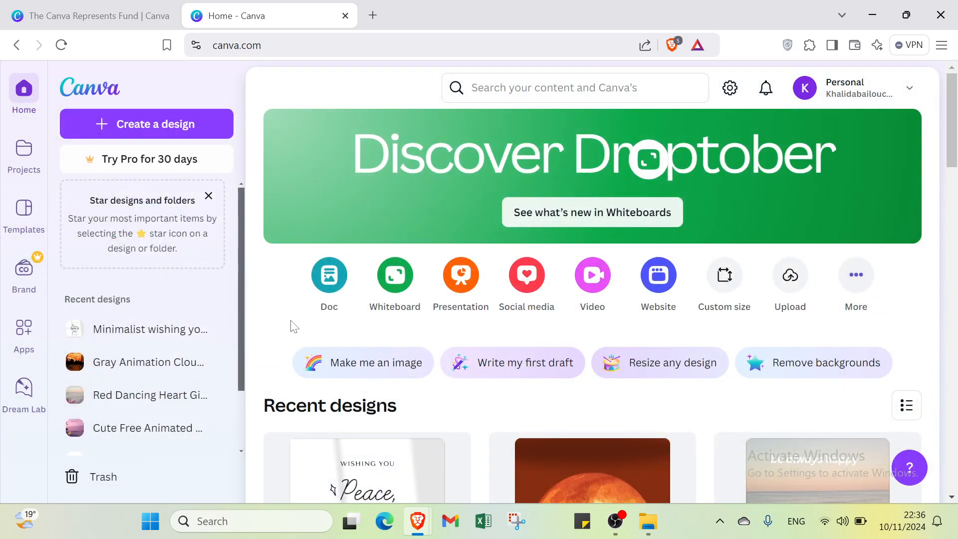
# - Search Canva for "gif" and show all matching Canva templates
pyautogui.click(457, 88)
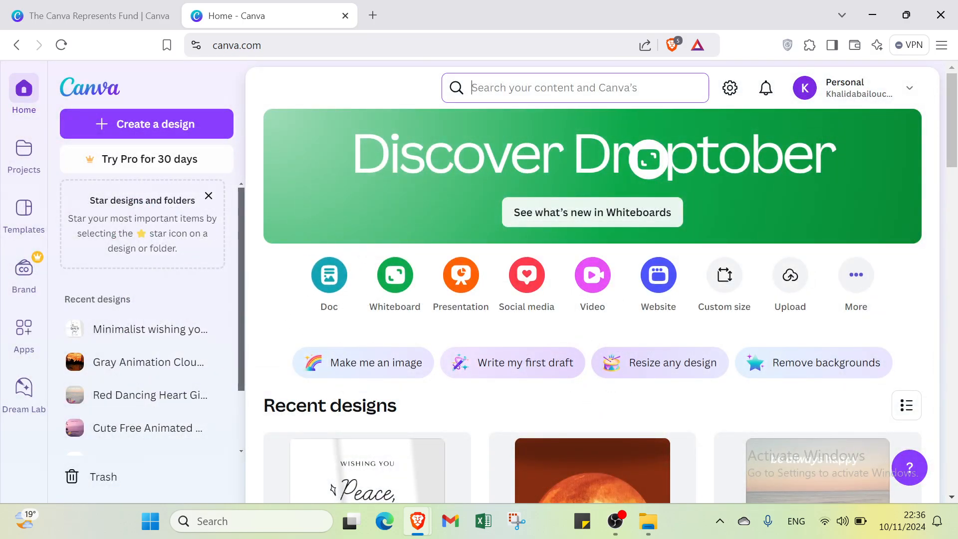
pyautogui.write('gif')
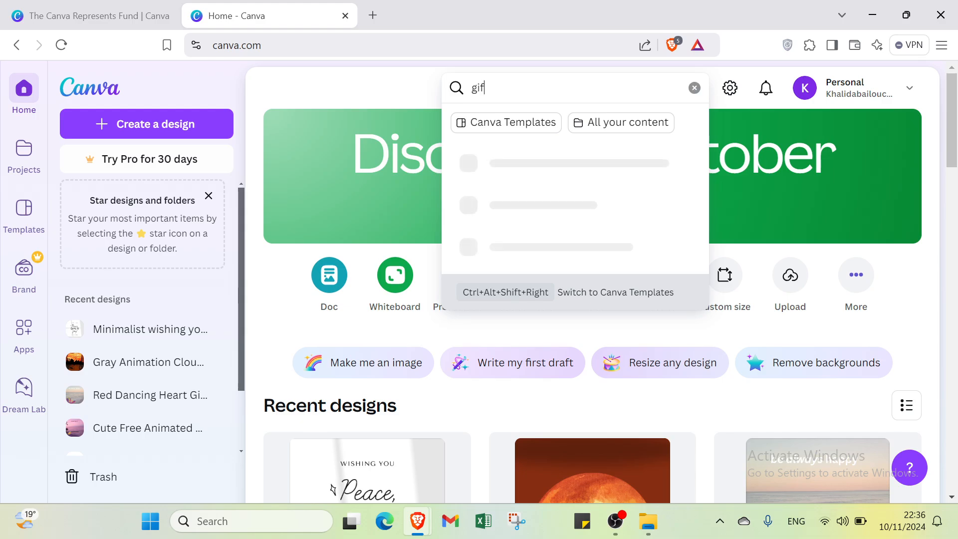
pyautogui.press('Return')
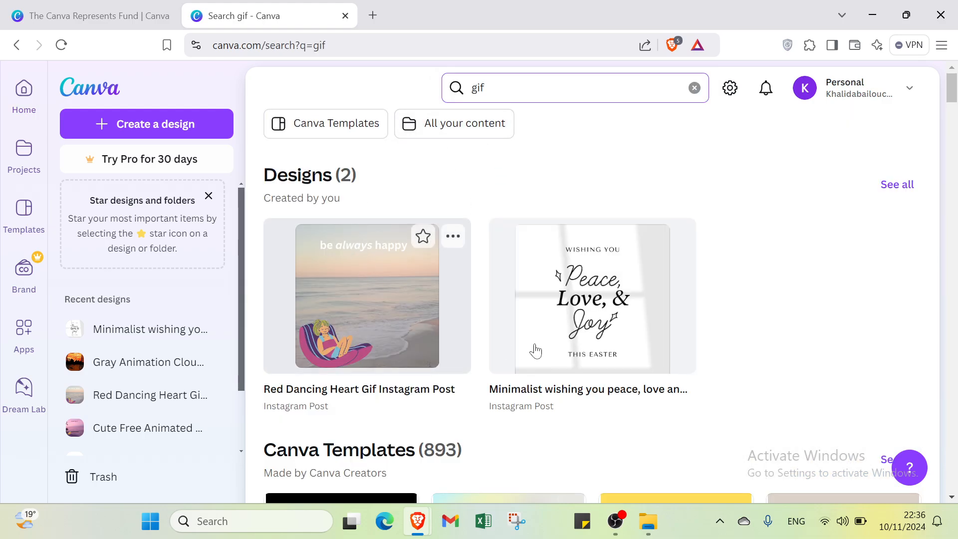
pyautogui.scroll(-4, 513, 298)
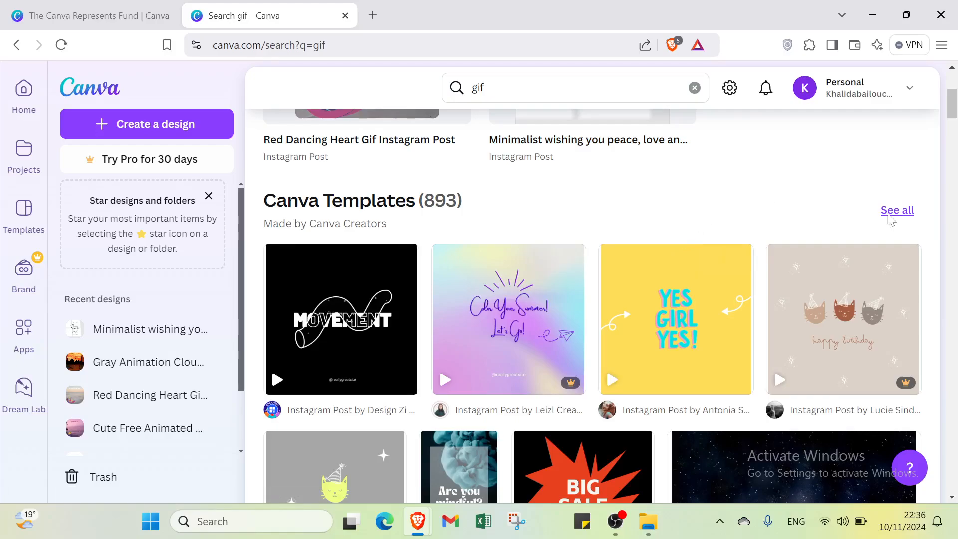
pyautogui.click(893, 211)
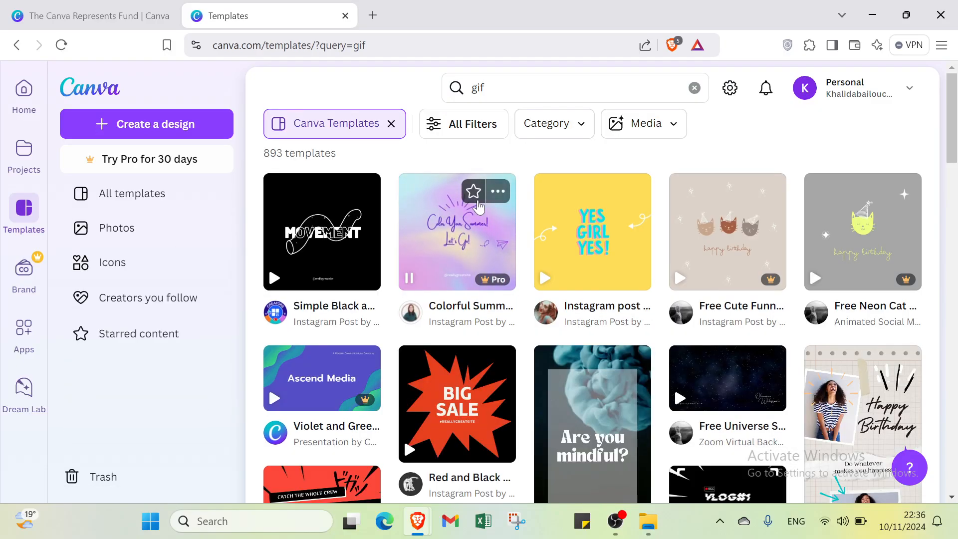
# - Examine the Business subcategories in the category filter of the gif template results
pyautogui.click(544, 129)
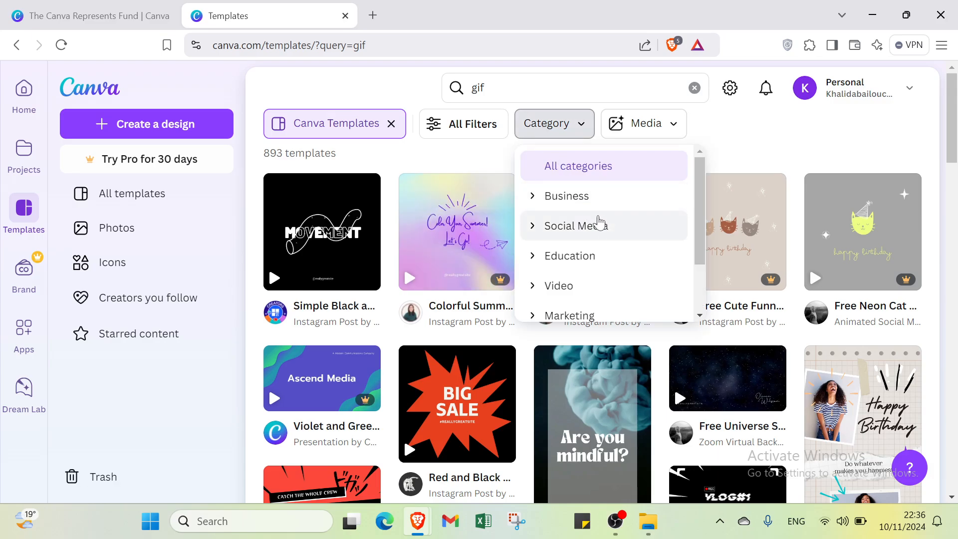
pyautogui.click(591, 198)
pyautogui.scroll(-2, 598, 223)
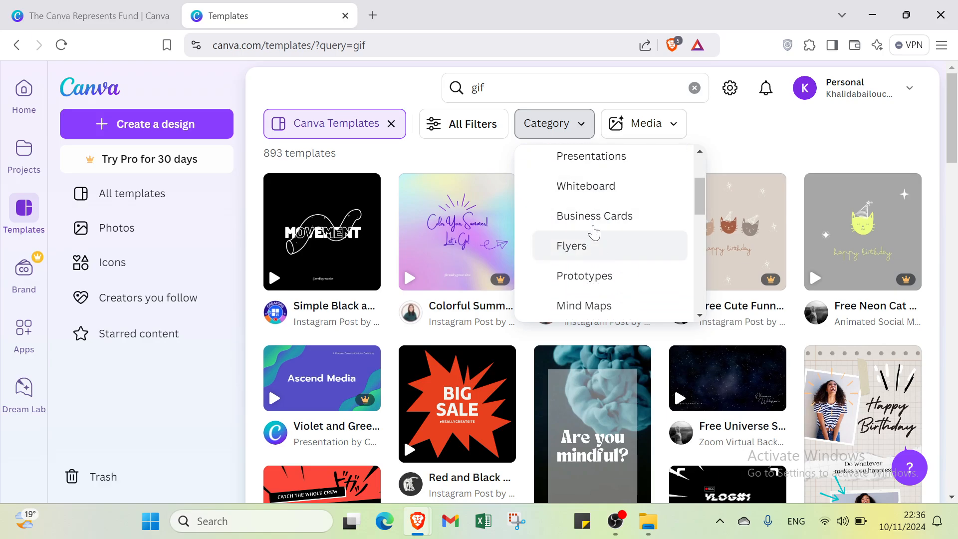
pyautogui.click(471, 135)
# - Examine the subcategories of Business, Social Media and Education in the full filter list
pyautogui.click(471, 125)
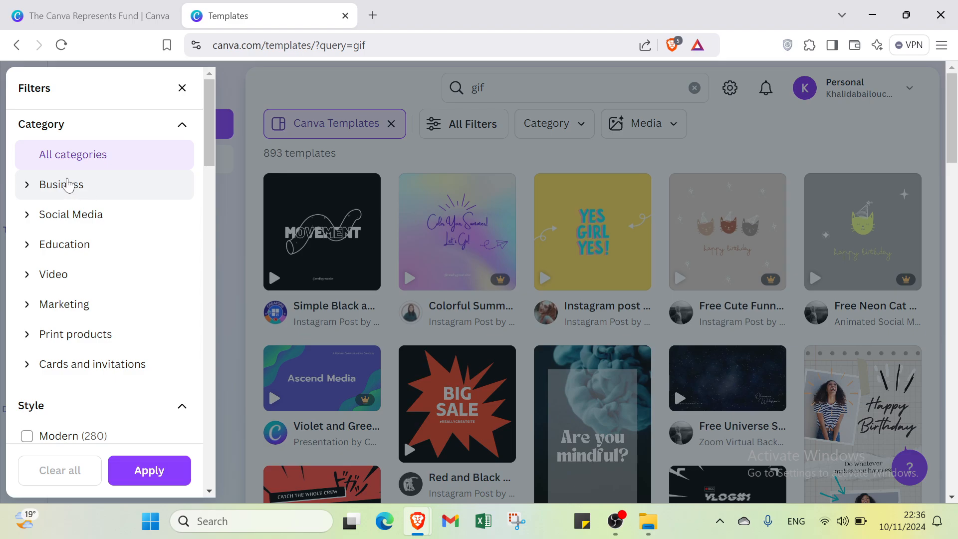
pyautogui.click(104, 201)
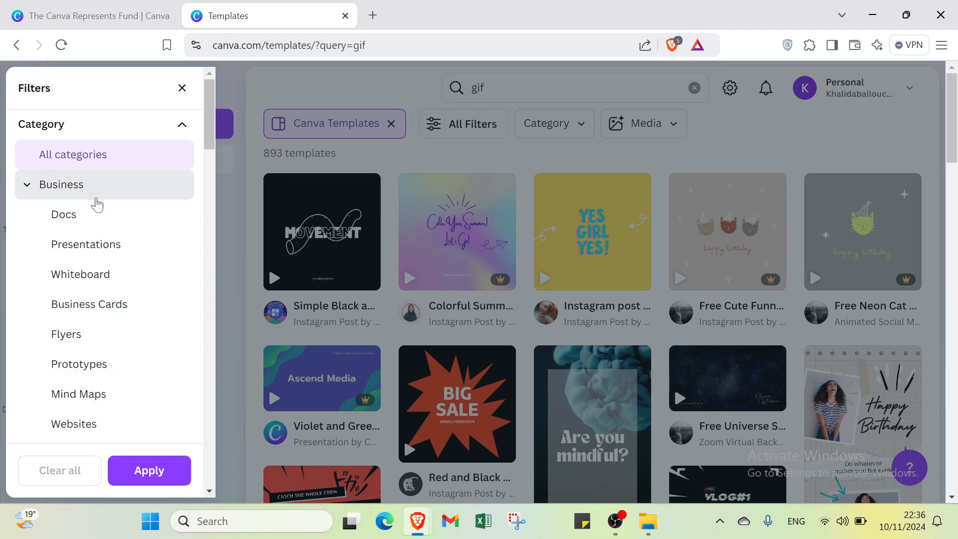
pyautogui.scroll(-7, 98, 229)
pyautogui.scroll(-1, 100, 239)
pyautogui.click(100, 239)
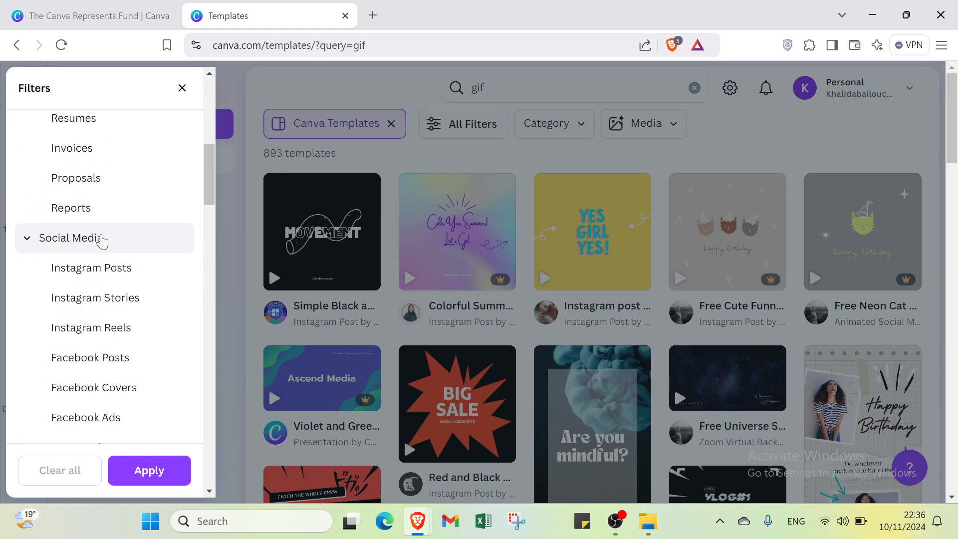
pyautogui.scroll(-10, 102, 240)
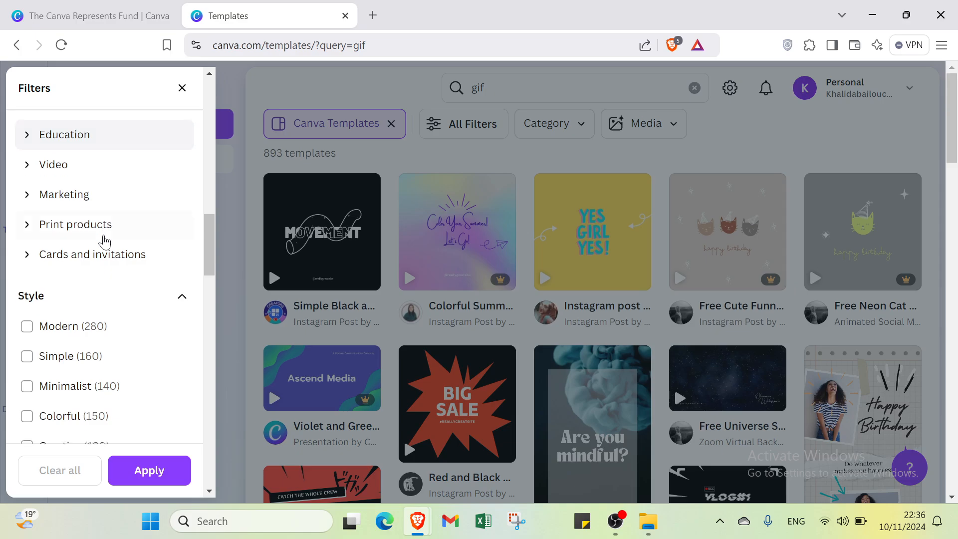
pyautogui.click(101, 135)
pyautogui.scroll(-3, 118, 160)
pyautogui.scroll(1, 112, 145)
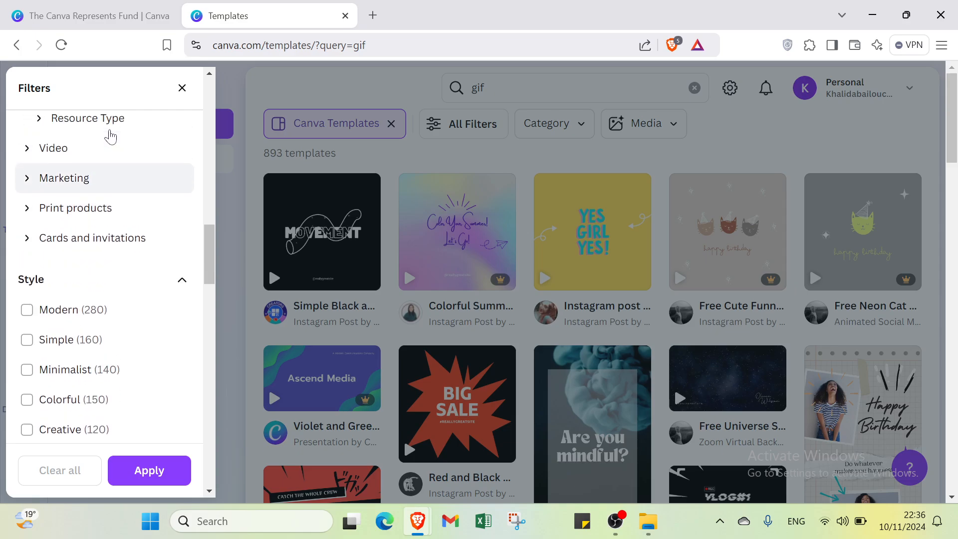
# - Examine the subcategories of Video, Marketing, Print products, and Cards and invitations in the full filter list
pyautogui.click(108, 156)
pyautogui.scroll(-1, 124, 185)
pyautogui.scroll(-5, 129, 202)
pyautogui.click(126, 198)
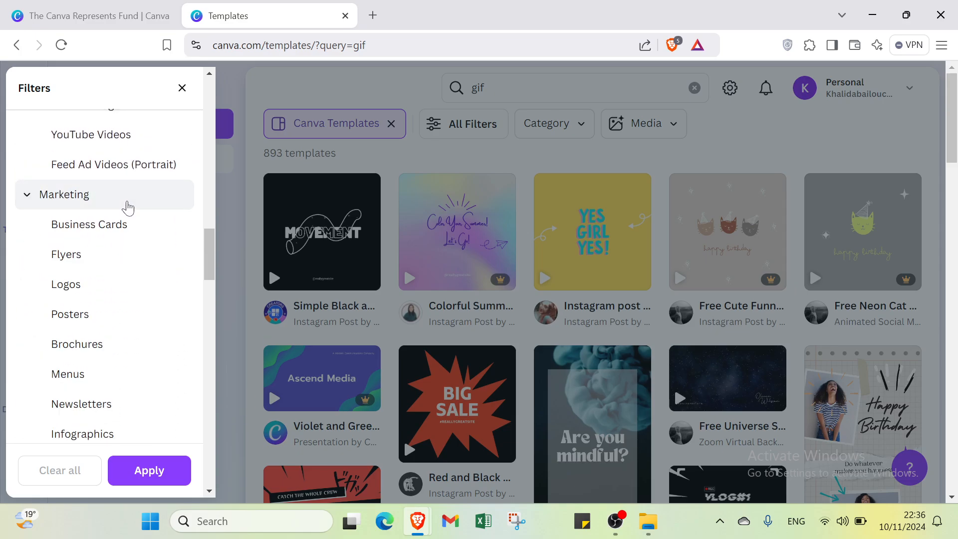
pyautogui.scroll(-6, 123, 224)
pyautogui.click(118, 265)
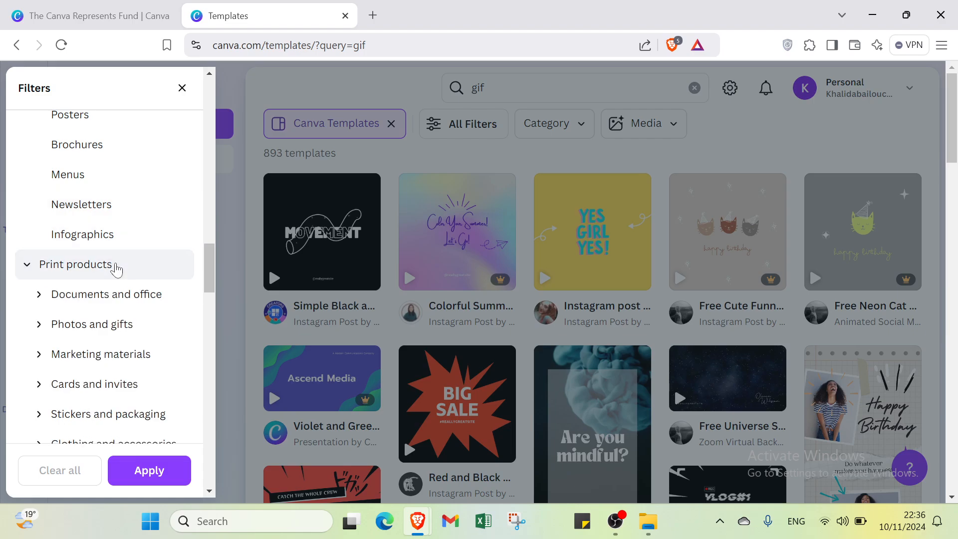
pyautogui.scroll(-5, 116, 259)
pyautogui.click(113, 234)
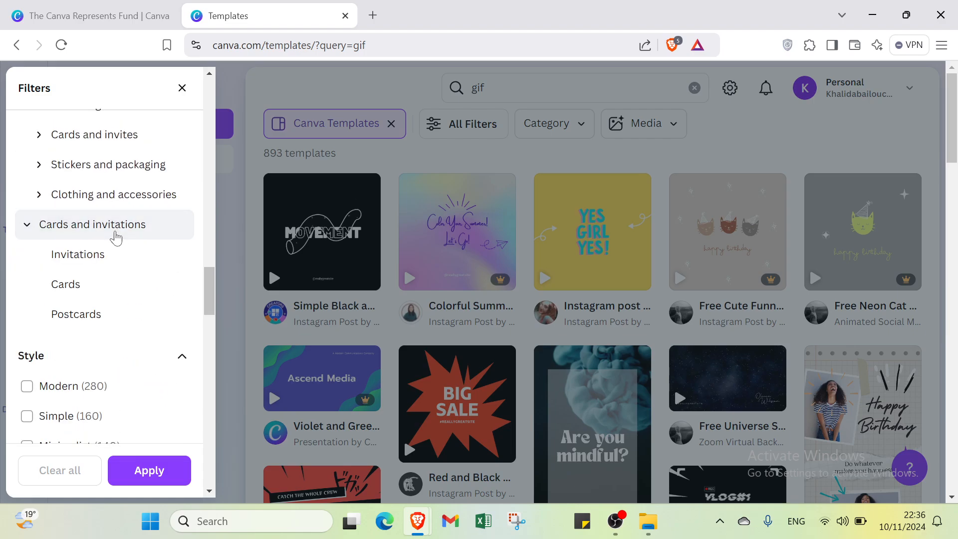
# - Look over the Style and Theme filter options, then collapse both sections
pyautogui.scroll(-4, 117, 235)
pyautogui.click(120, 226)
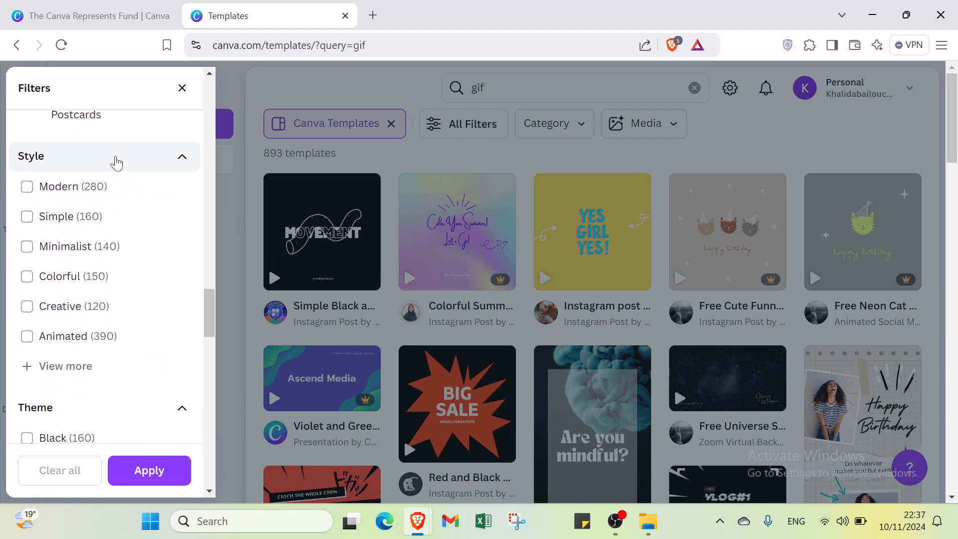
pyautogui.click(116, 162)
pyautogui.click(117, 162)
pyautogui.click(116, 162)
pyautogui.click(116, 163)
pyautogui.click(116, 162)
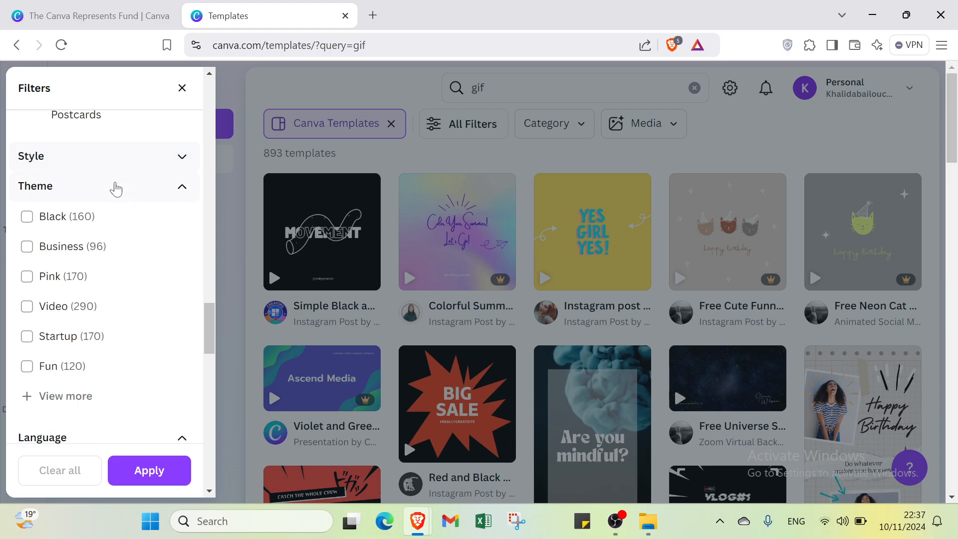
pyautogui.click(115, 196)
pyautogui.scroll(-1, 116, 197)
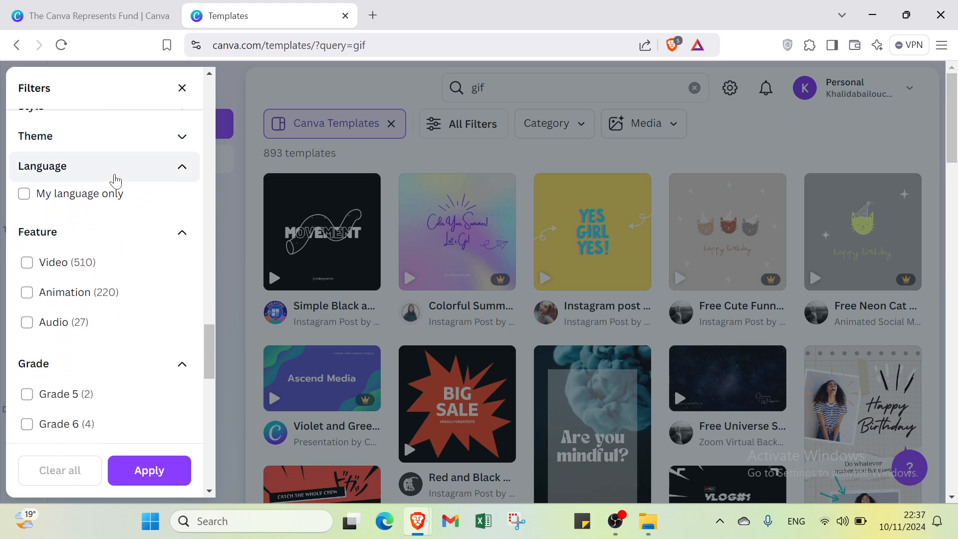
# - Collapse the Language, Feature, Grade, Subject and Topic filter sections to reach the Price options
pyautogui.click(114, 176)
pyautogui.click(114, 203)
pyautogui.click(113, 203)
pyautogui.click(113, 204)
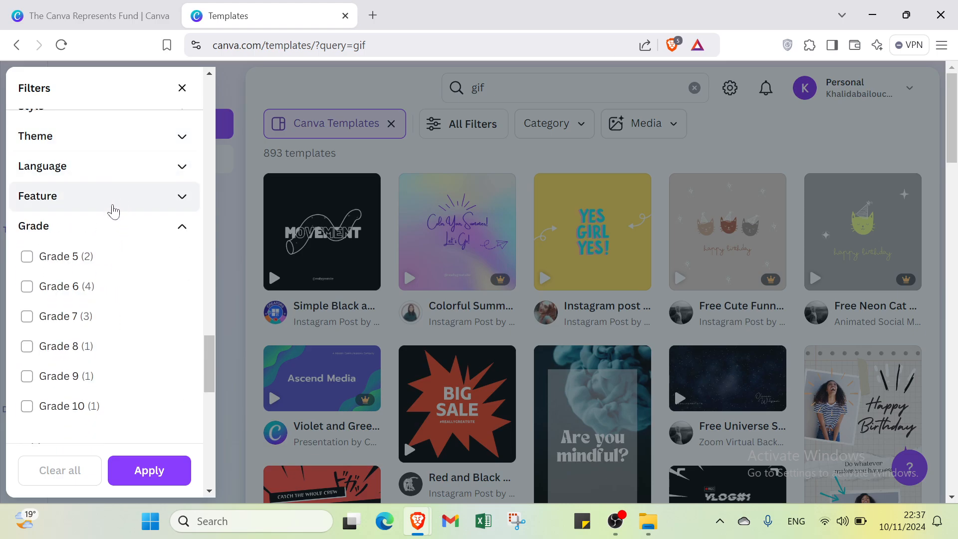
pyautogui.click(107, 234)
pyautogui.click(110, 256)
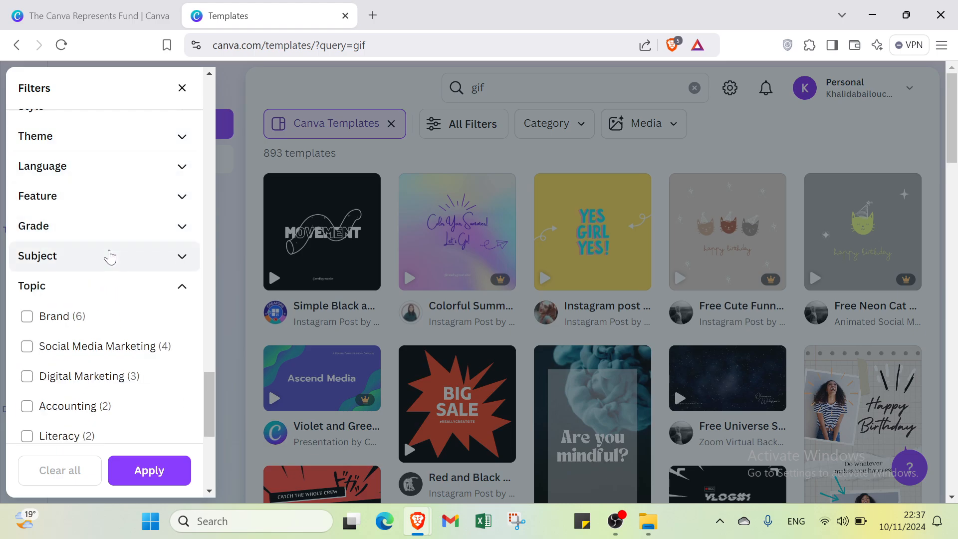
pyautogui.click(102, 284)
# - Filter the gif templates by the Free price and the white color, and apply the filters
pyautogui.click(59, 351)
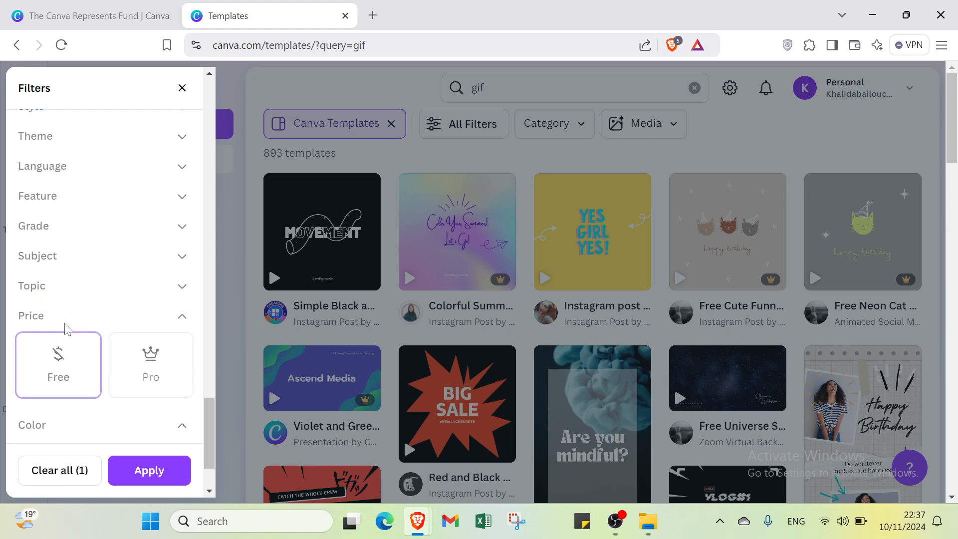
pyautogui.click(67, 317)
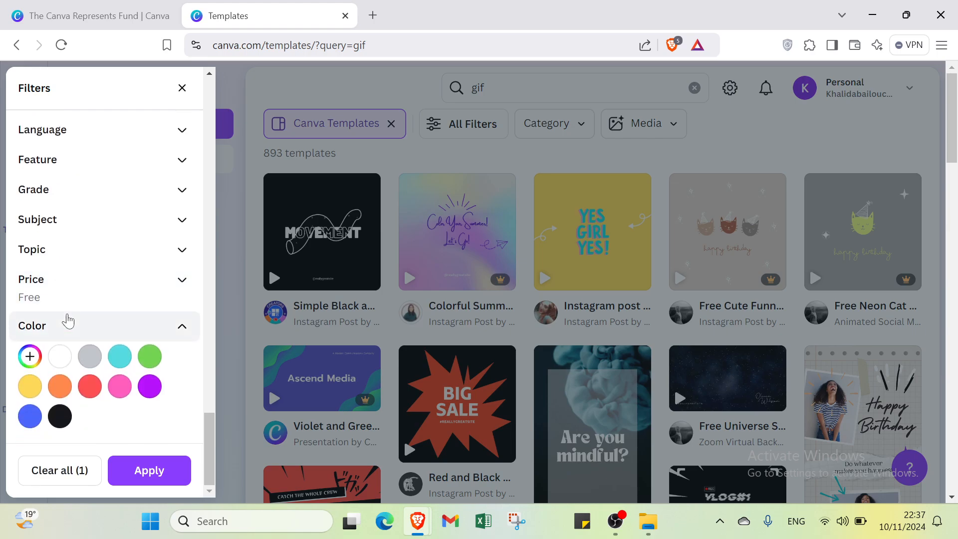
pyautogui.click(60, 356)
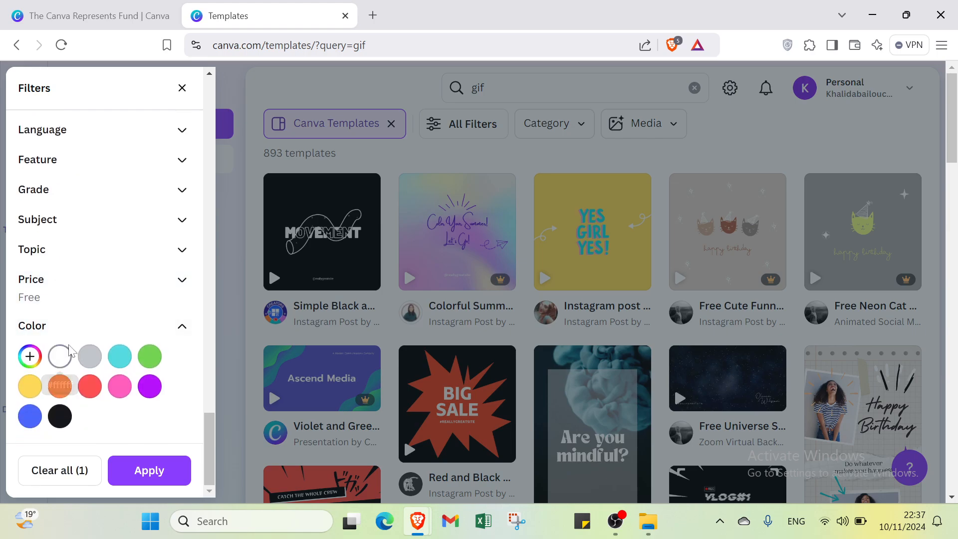
pyautogui.click(160, 469)
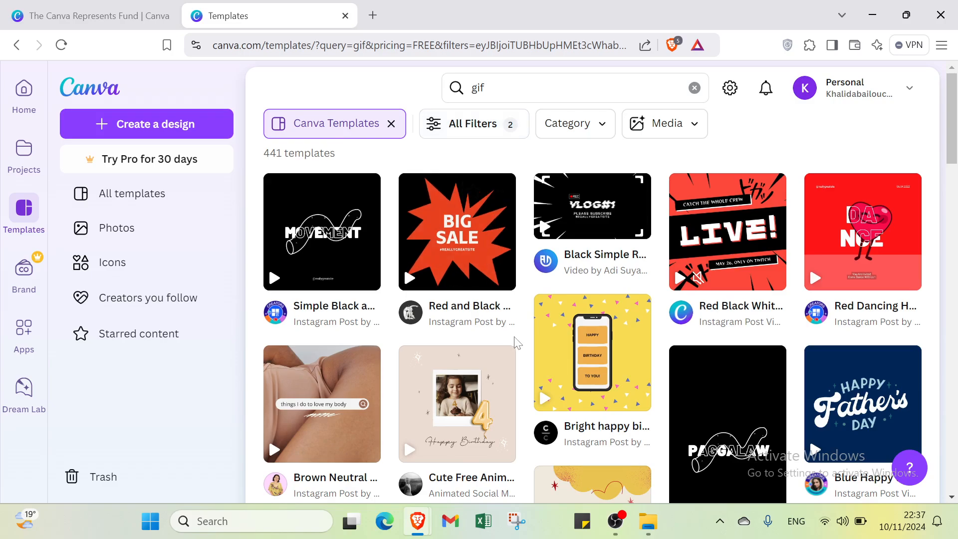
# - Preview the second page of the Cute Free Animated Girl's Kid's Birthday template and open the template for customizing
pyautogui.click(479, 386)
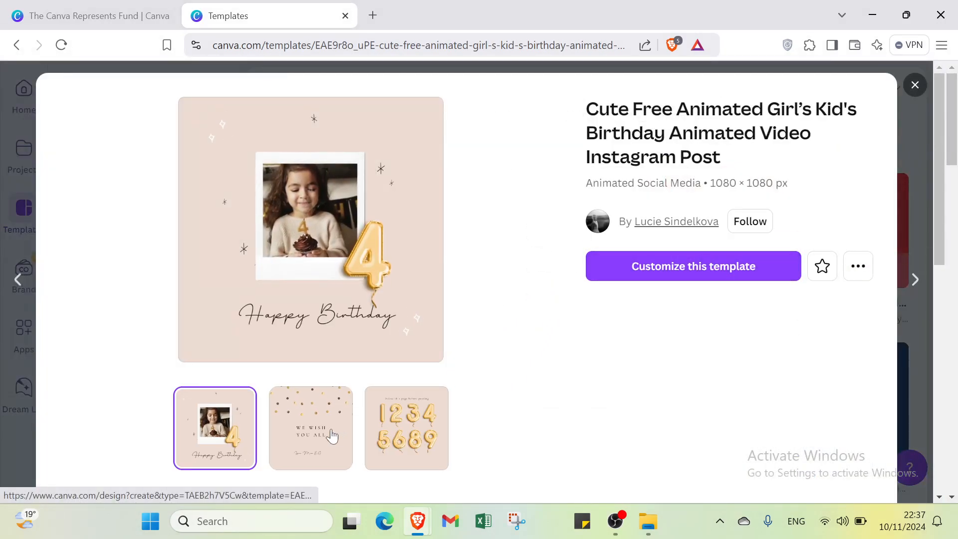
pyautogui.click(331, 435)
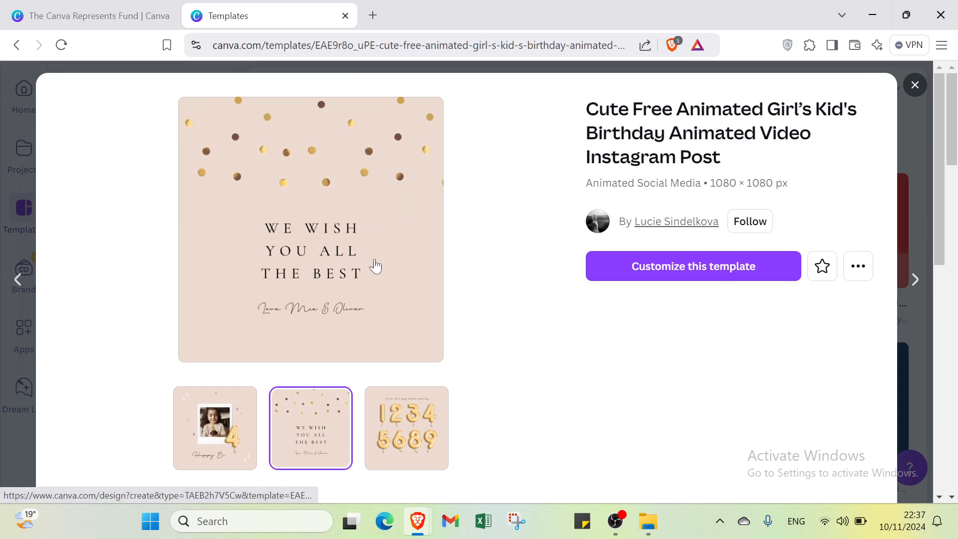
pyautogui.click(645, 277)
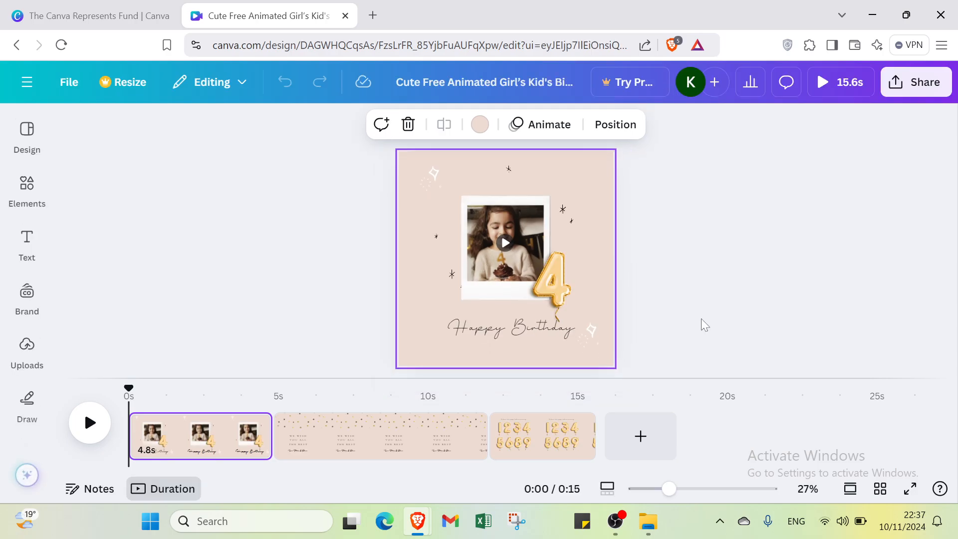
# - Delete the first page with the girl's photo and the "Happy Birthday" text from the design
pyautogui.click(354, 432)
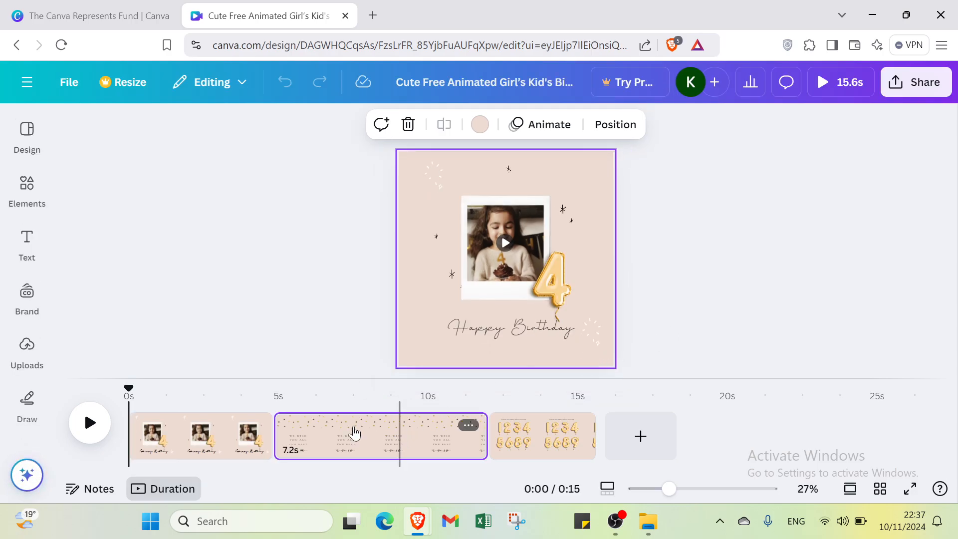
pyautogui.click(250, 439)
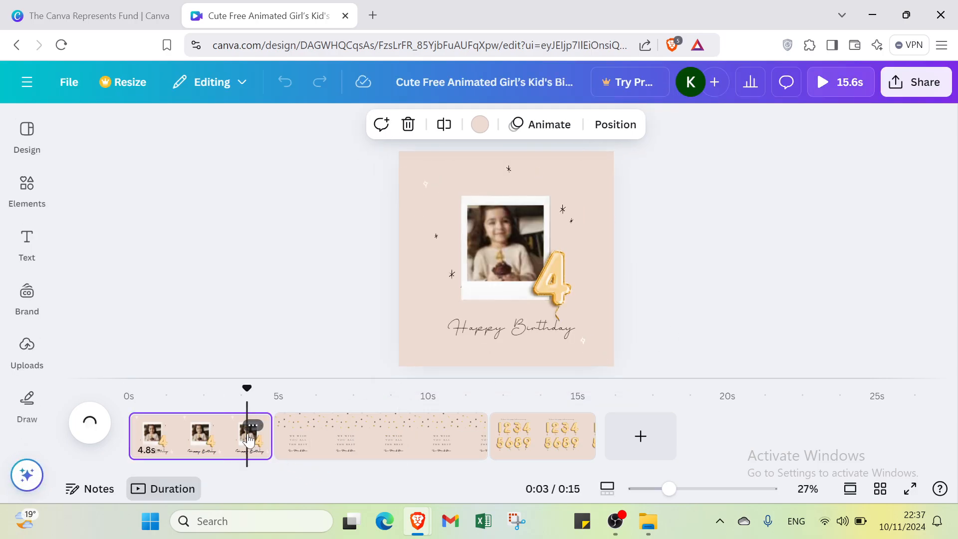
pyautogui.rightClick(250, 439)
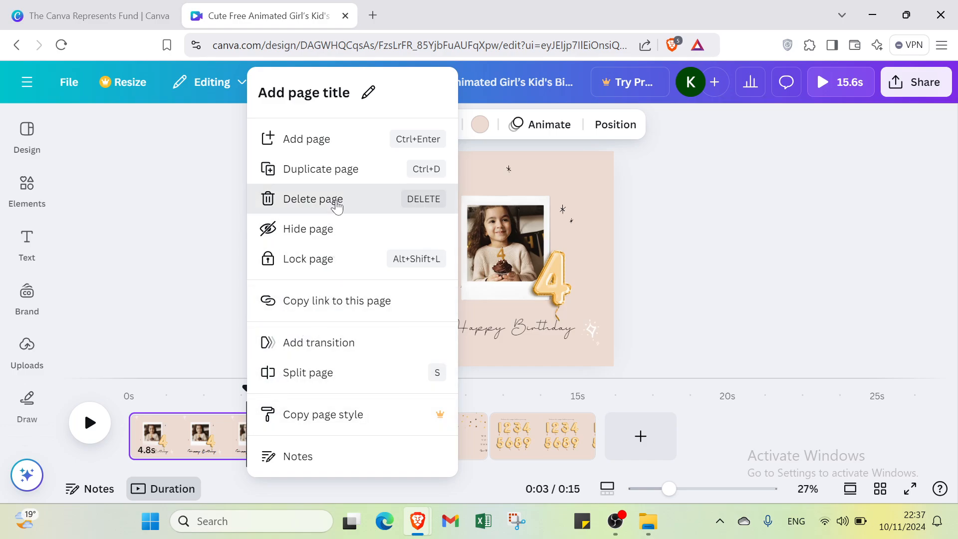
pyautogui.click(337, 199)
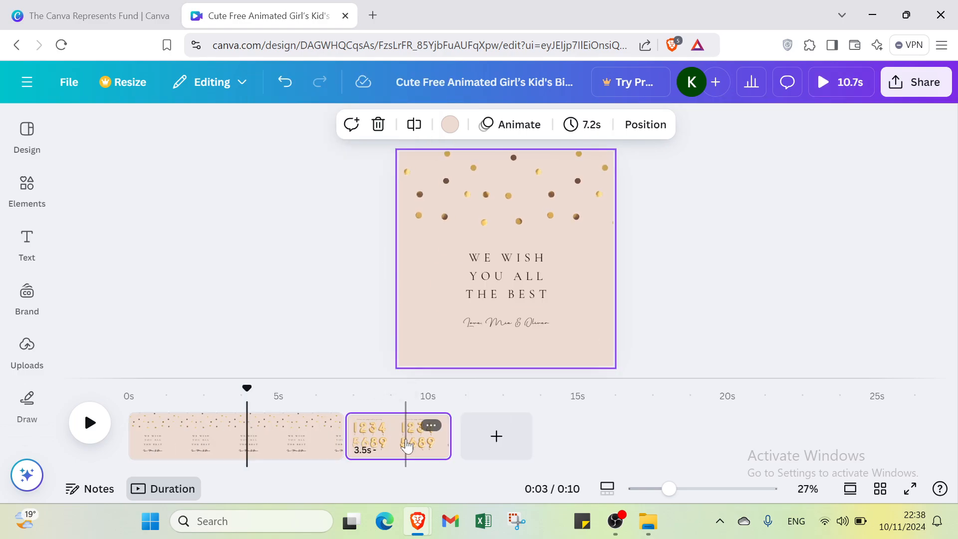
# - Delete the last page with the gold number balloons from the design
pyautogui.click(407, 445)
pyautogui.rightClick(407, 445)
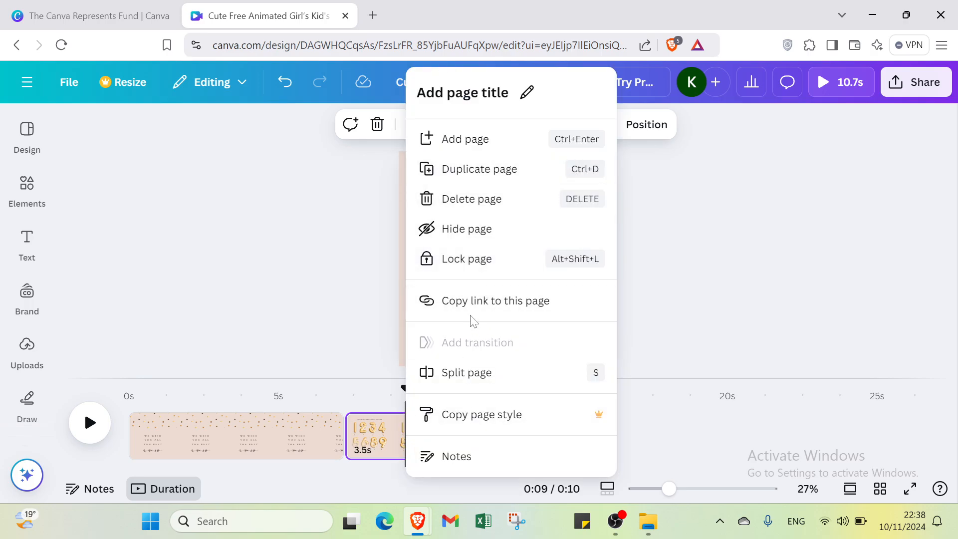
pyautogui.click(387, 437)
pyautogui.rightClick(377, 439)
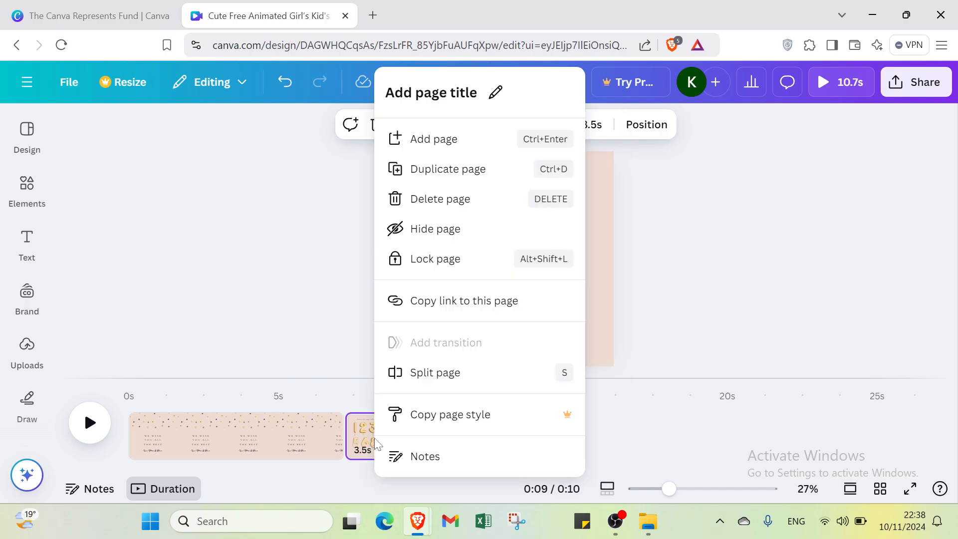
pyautogui.click(470, 211)
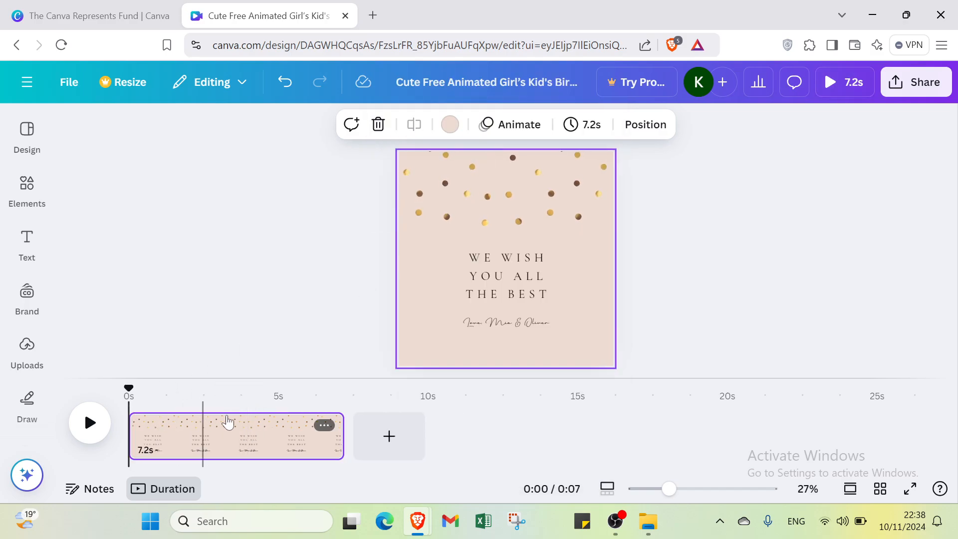
# - Set the remaining page's timing to 5.0 seconds
pyautogui.click(588, 125)
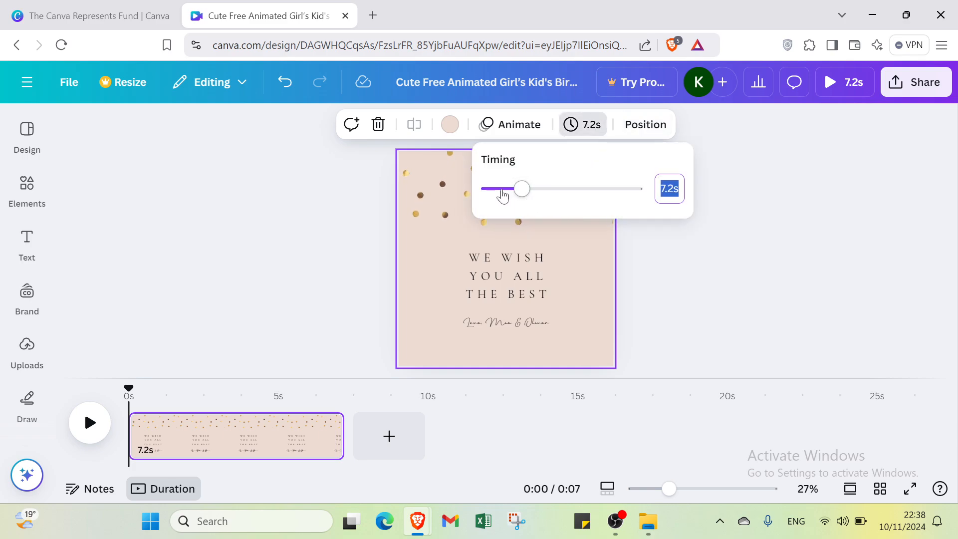
pyautogui.moveTo(500, 194); pyautogui.dragTo(512, 193)
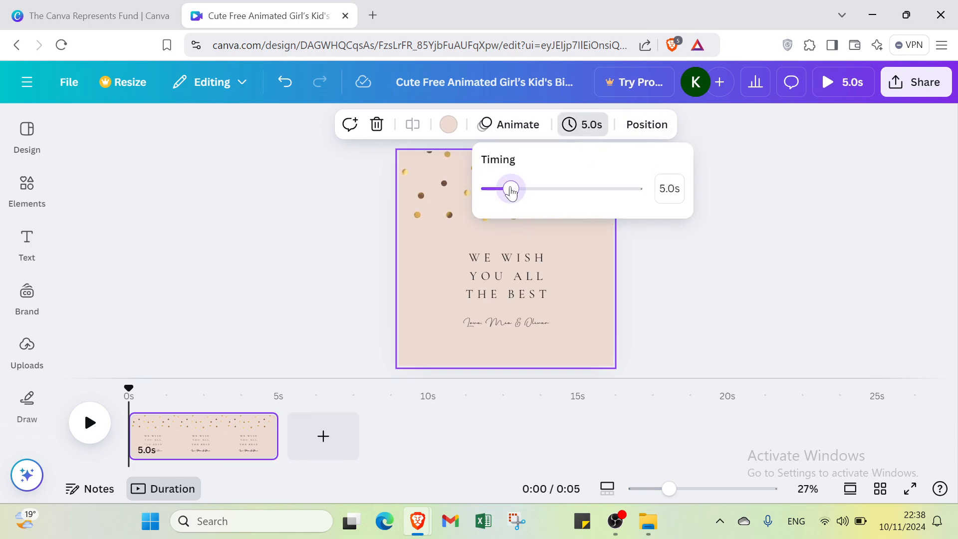
pyautogui.click(844, 413)
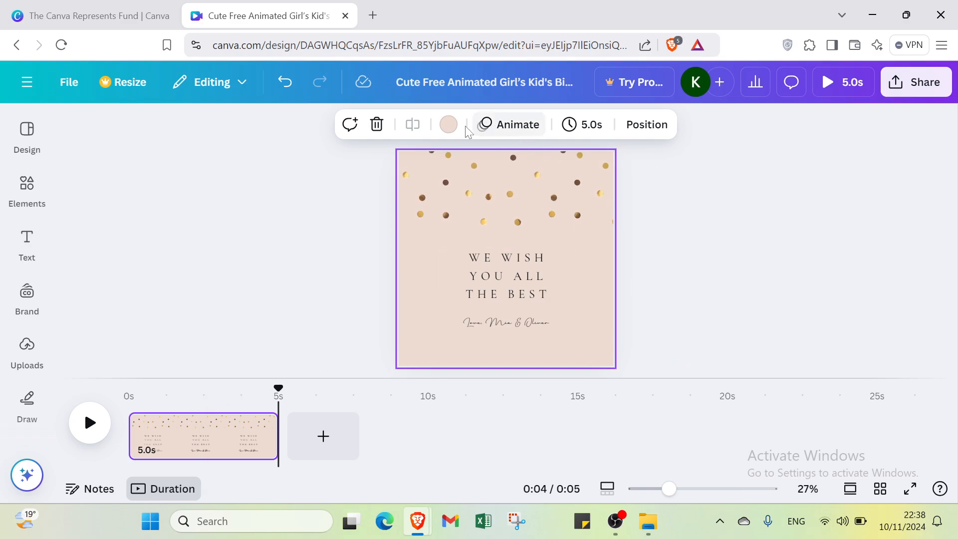
# - Delete both confetti graphics and the "We wish you all the best" text from the page
pyautogui.click(506, 187)
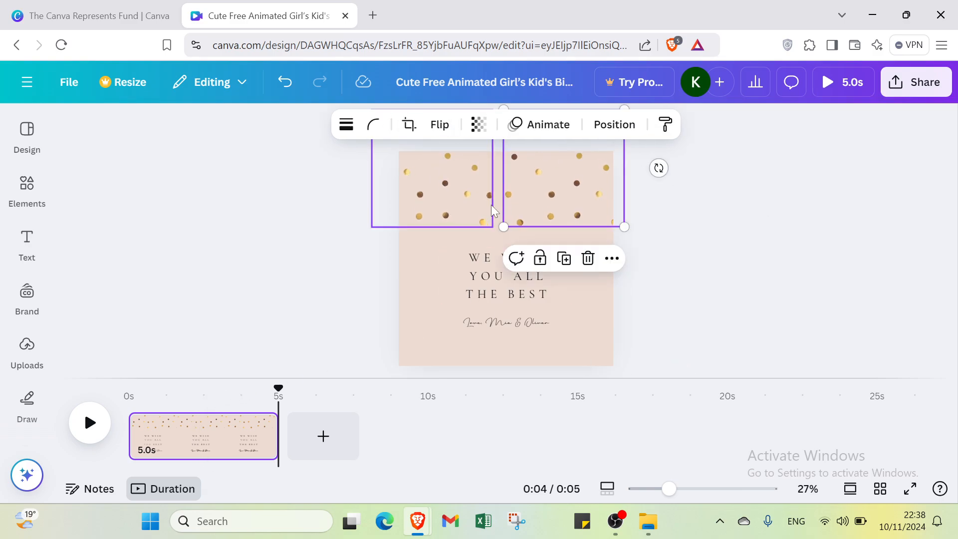
pyautogui.click(588, 258)
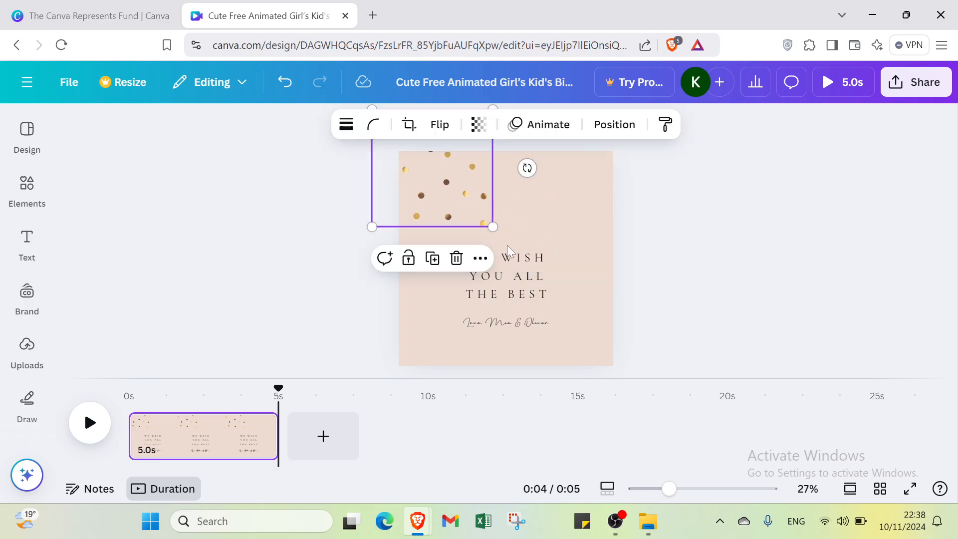
pyautogui.click(444, 283)
pyautogui.click(439, 194)
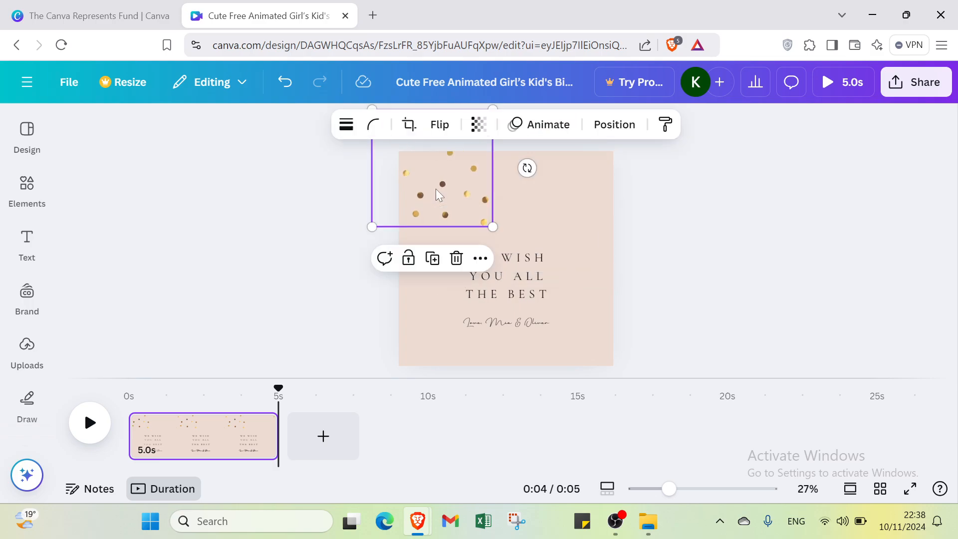
pyautogui.click(457, 258)
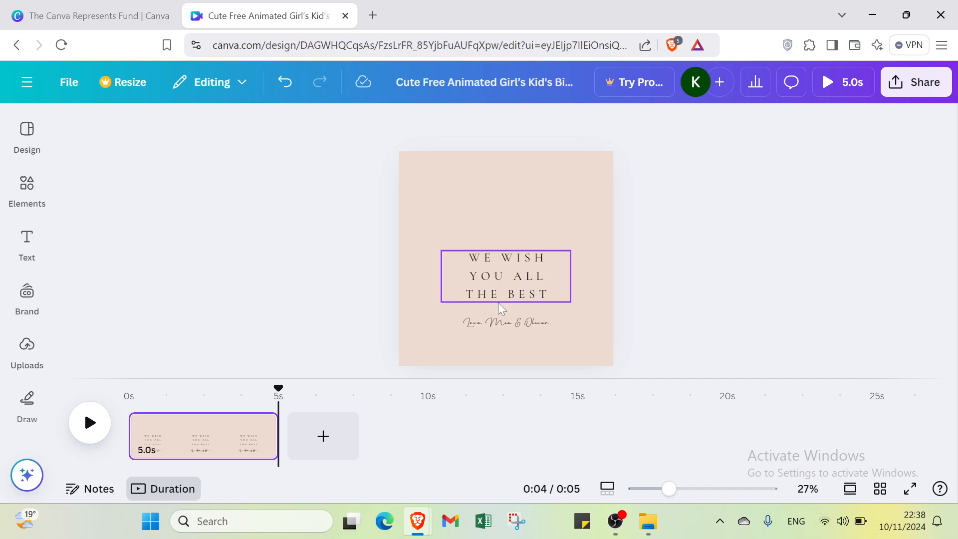
pyautogui.click(513, 274)
pyautogui.click(540, 218)
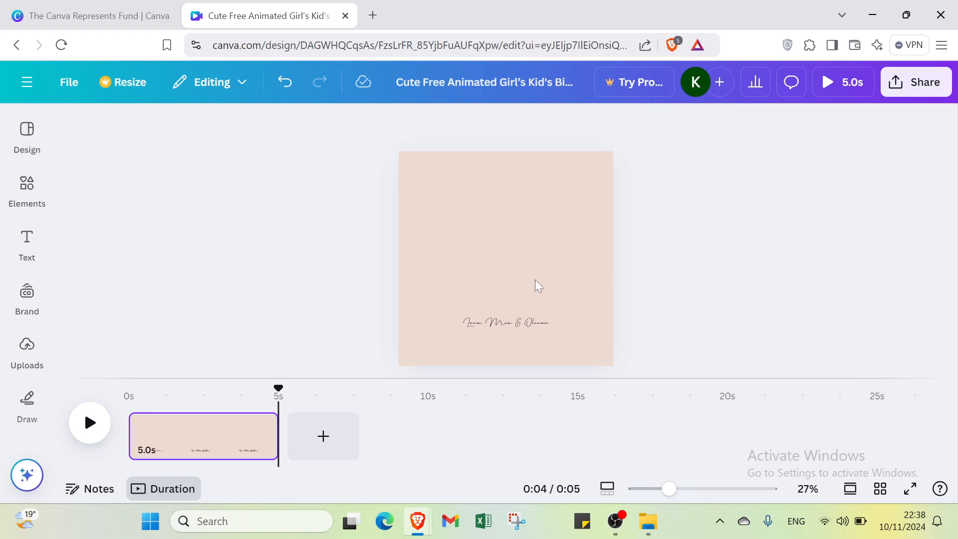
# - Delete the handwritten signature text from the lower part of the page
pyautogui.click(519, 322)
pyautogui.click(541, 280)
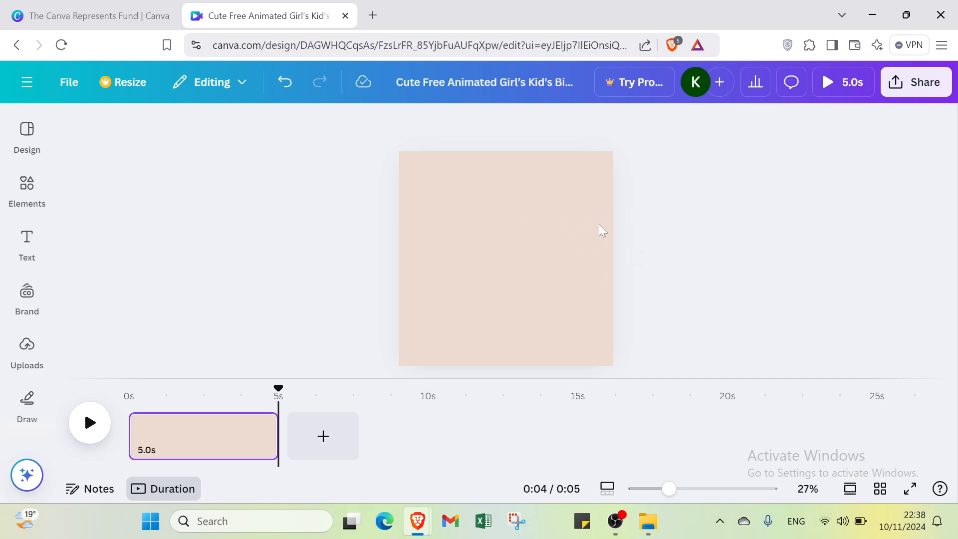
# - Search the elements library for "happy birthday logo" and show only graphics
pyautogui.click(39, 255)
pyautogui.click(28, 294)
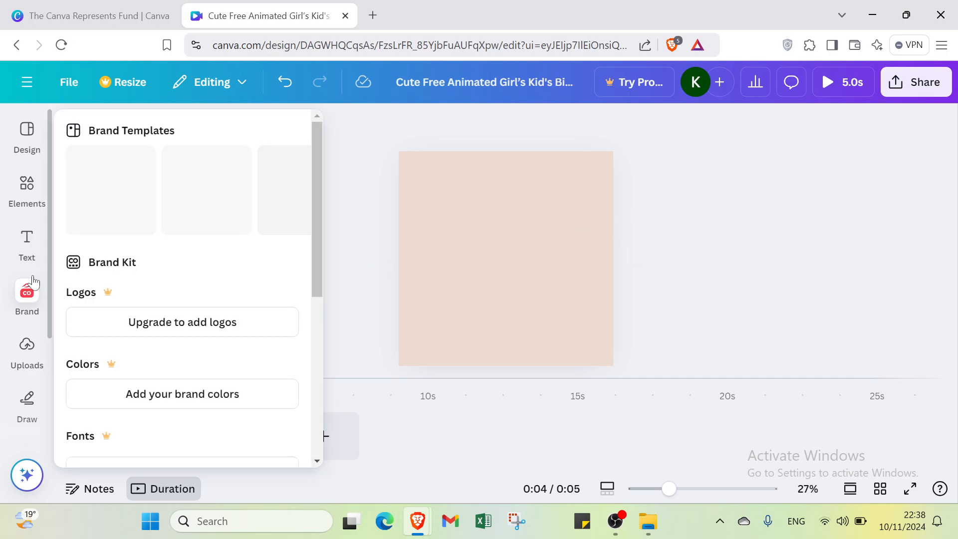
pyautogui.click(31, 197)
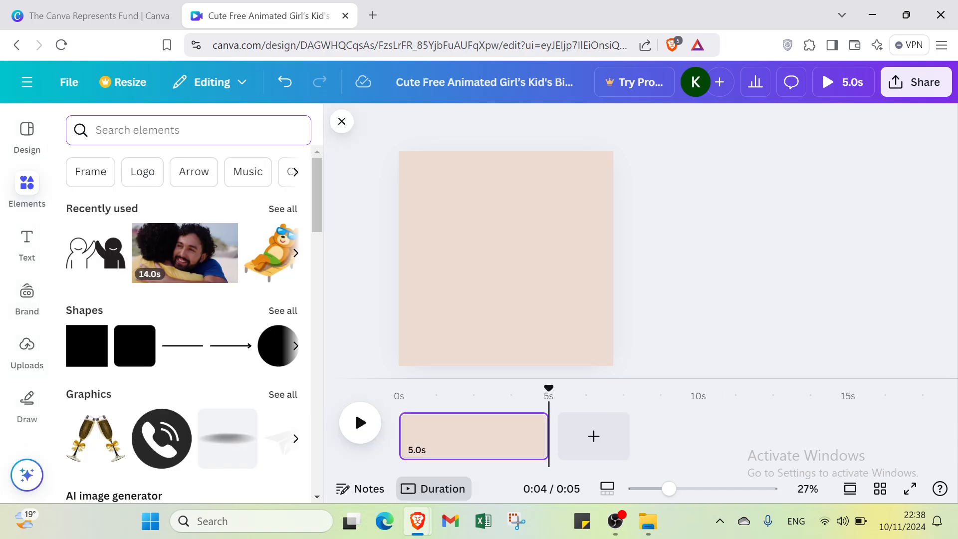
pyautogui.write('happy ')
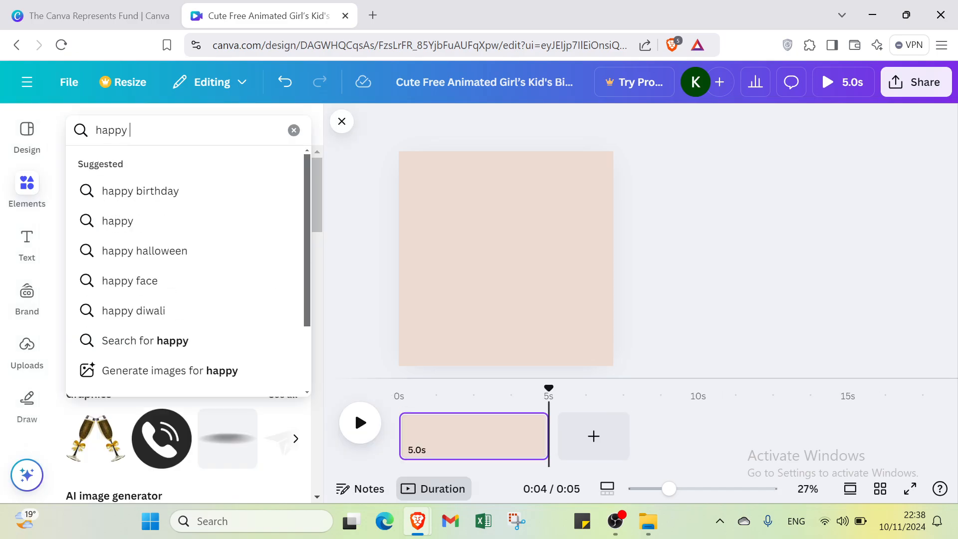
pyautogui.write('birth')
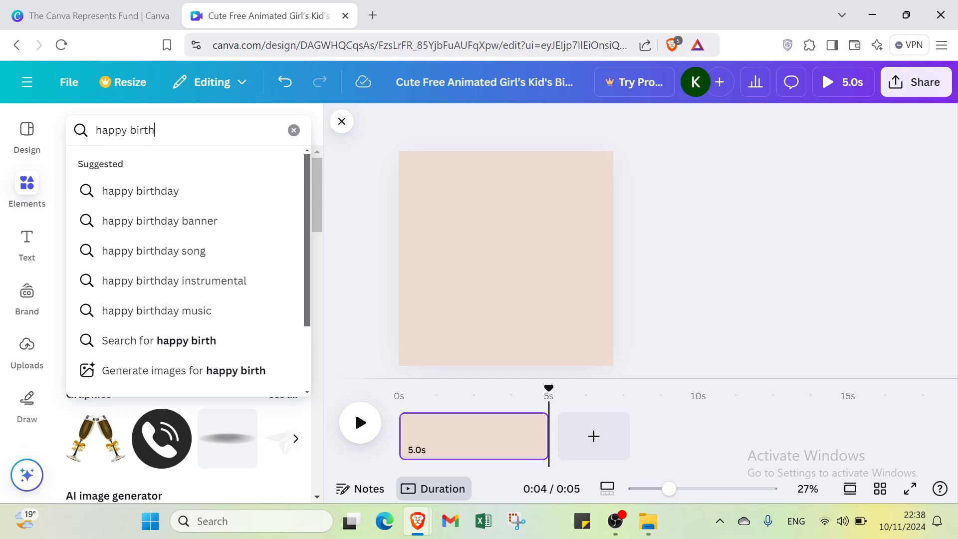
pyautogui.write('day logo')
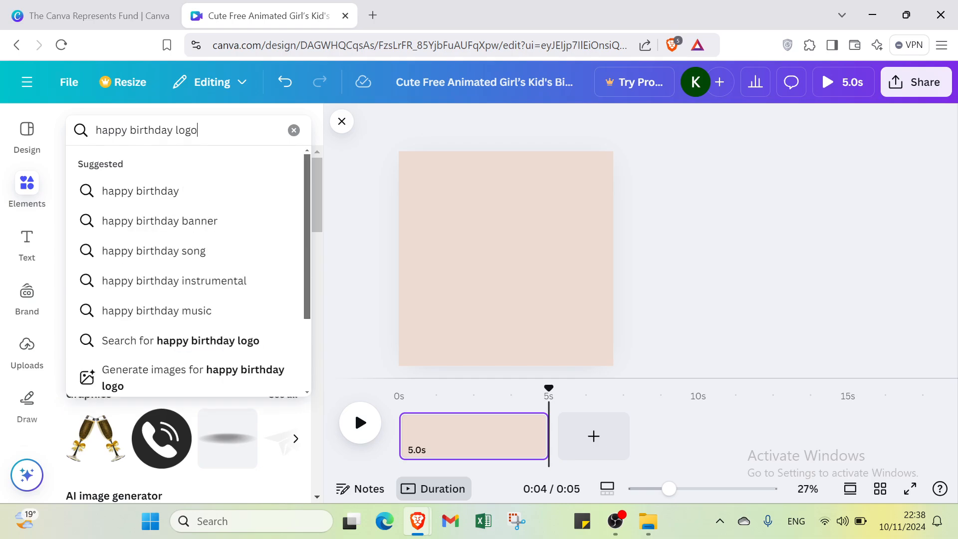
pyautogui.press('Return')
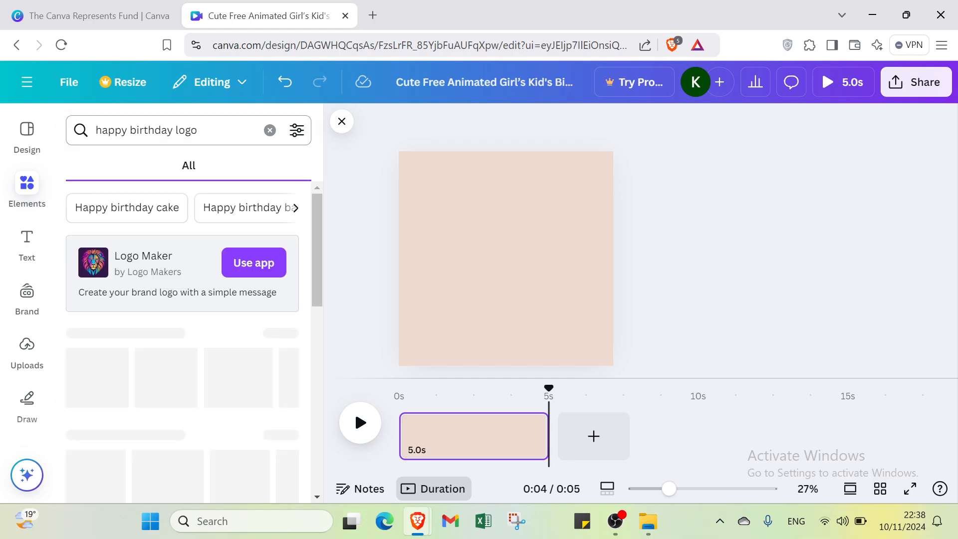
pyautogui.click(120, 166)
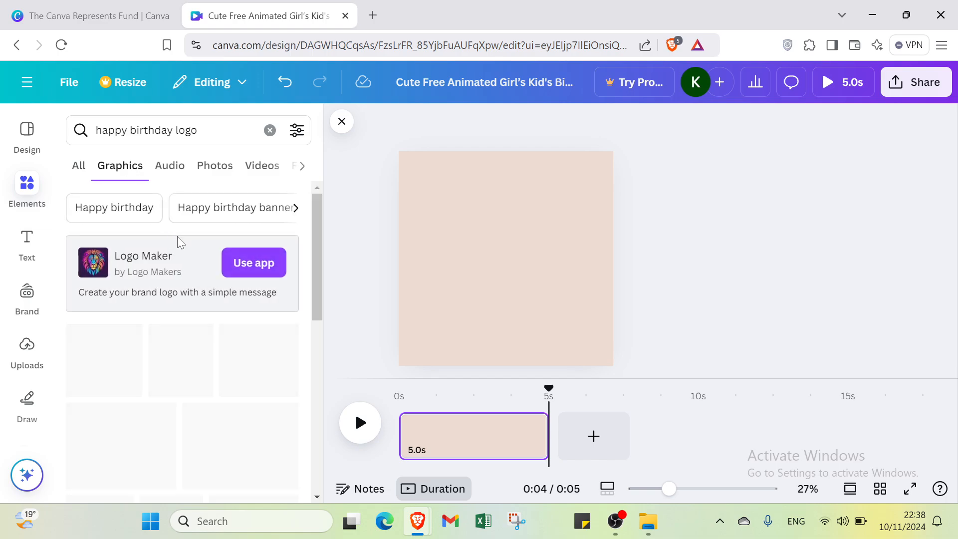
# - Add the free brown and yellow "Happy Birthday To You!" graphic to the page
pyautogui.scroll(-1, 175, 327)
pyautogui.scroll(-4, 175, 330)
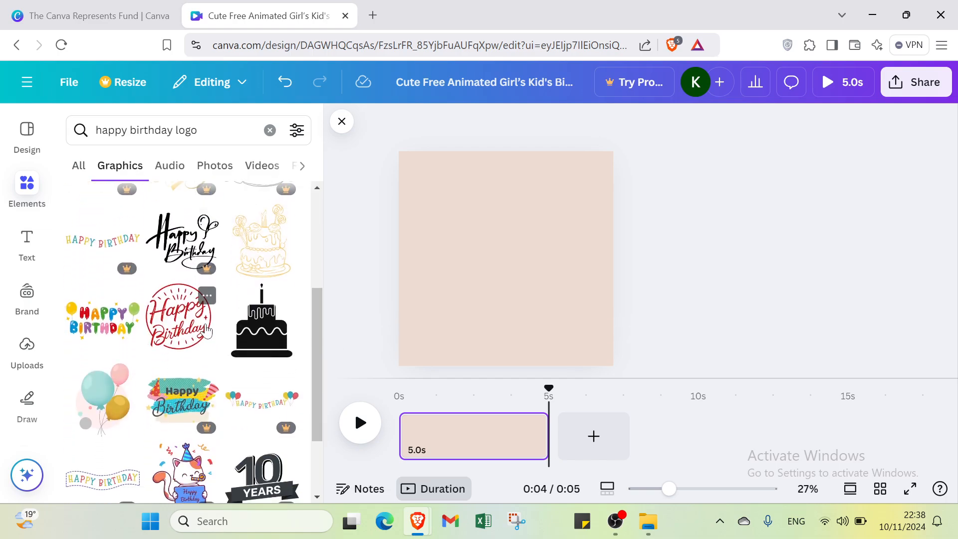
pyautogui.scroll(-1, 205, 339)
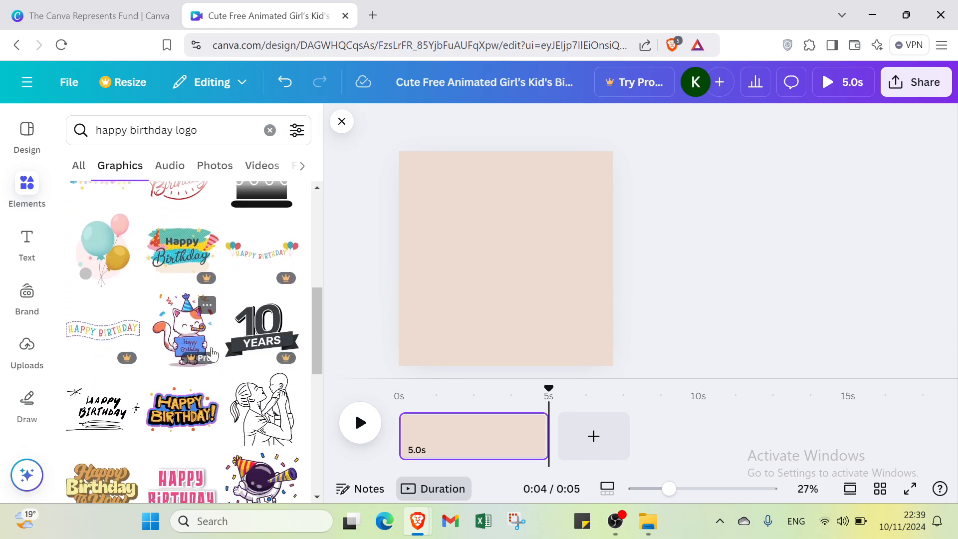
pyautogui.scroll(-2, 150, 394)
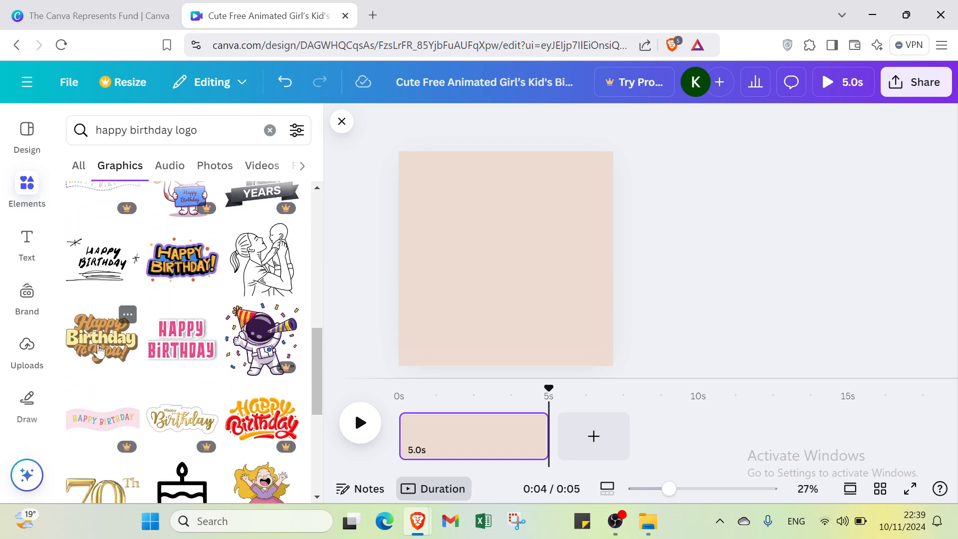
pyautogui.click(101, 337)
pyautogui.click(616, 244)
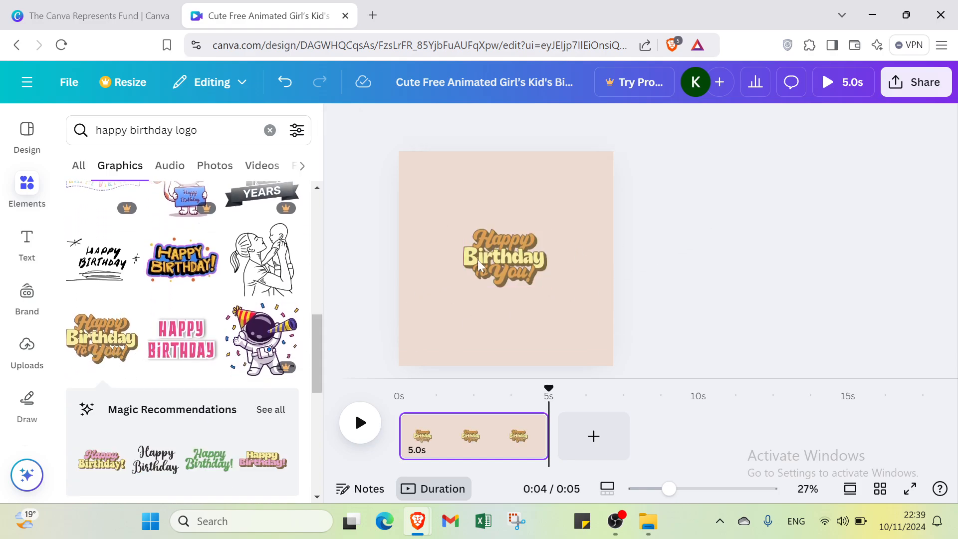
# - Enlarge the "Happy Birthday To You!" graphic to about three quarters of the page width and place it in the page's upper half
pyautogui.click(470, 246)
pyautogui.moveTo(461, 226); pyautogui.dragTo(419, 197)
pyautogui.click(554, 234)
pyautogui.click(548, 239)
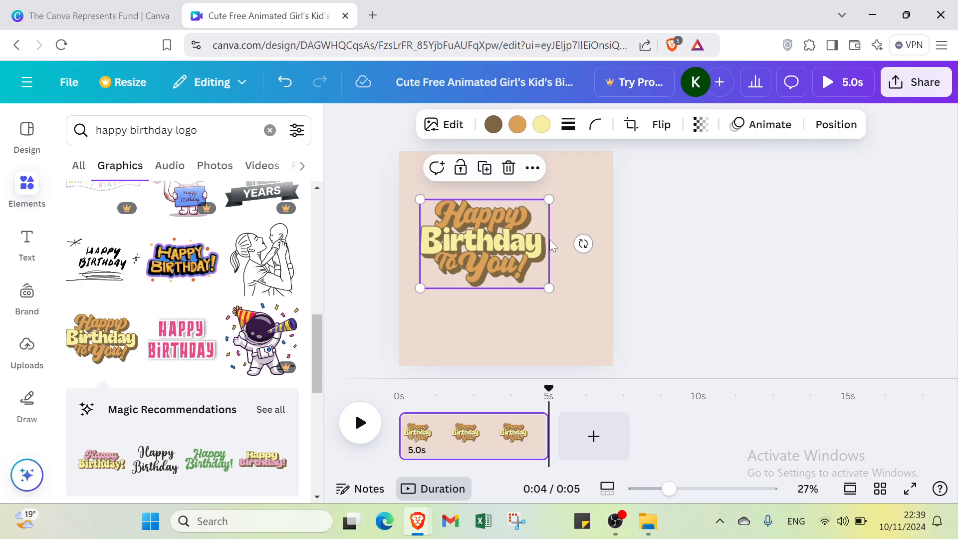
pyautogui.moveTo(544, 203); pyautogui.dragTo(587, 173)
pyautogui.moveTo(468, 256); pyautogui.dragTo(464, 248)
pyautogui.click(716, 265)
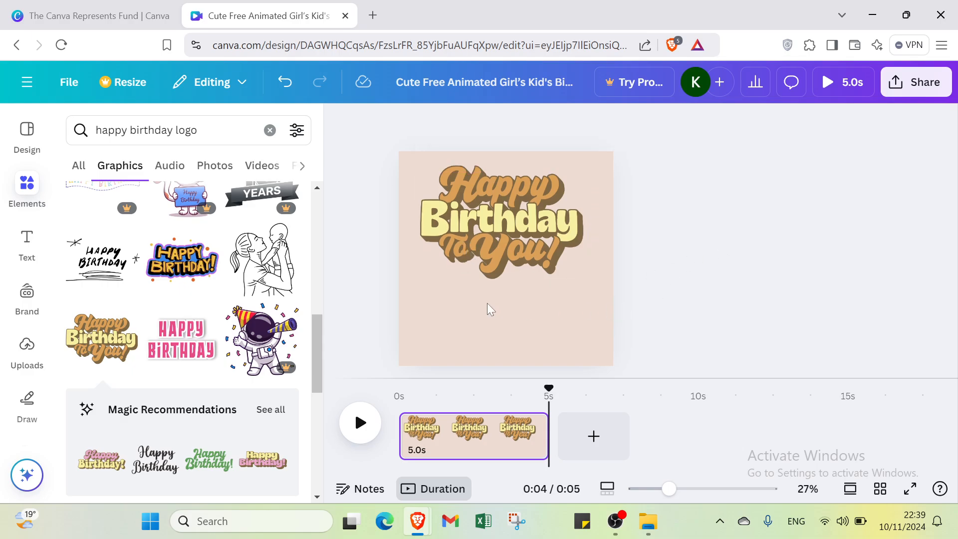
# - Replace the elements search with "celebration birthdays"
pyautogui.click(198, 130)
pyautogui.moveTo(198, 130); pyautogui.dragTo(96, 131)
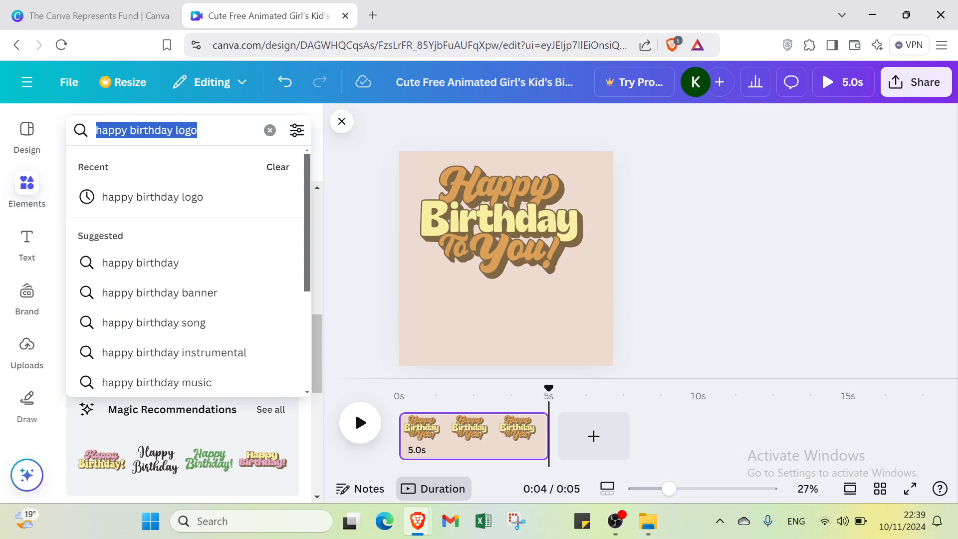
pyautogui.press('BackSpace')
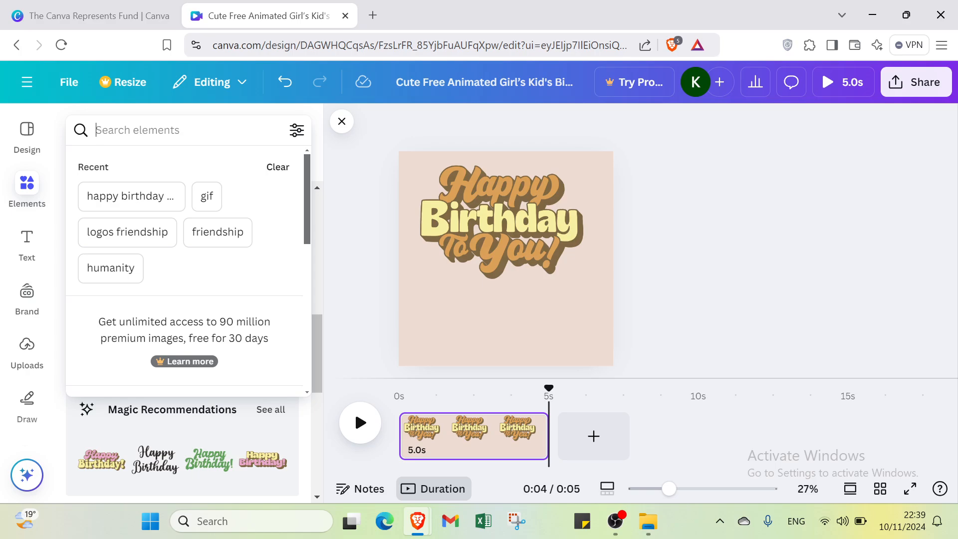
pyautogui.write('c')
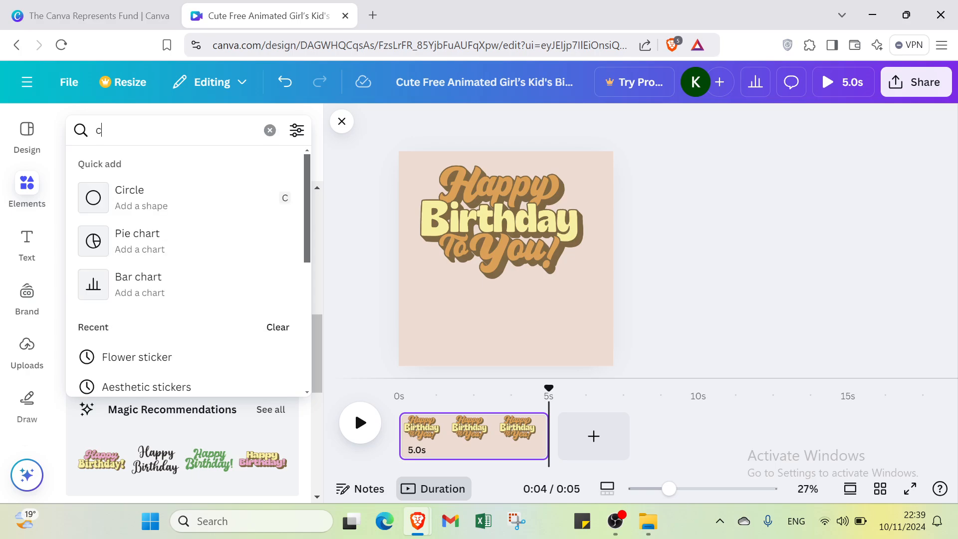
pyautogui.write('elebration ')
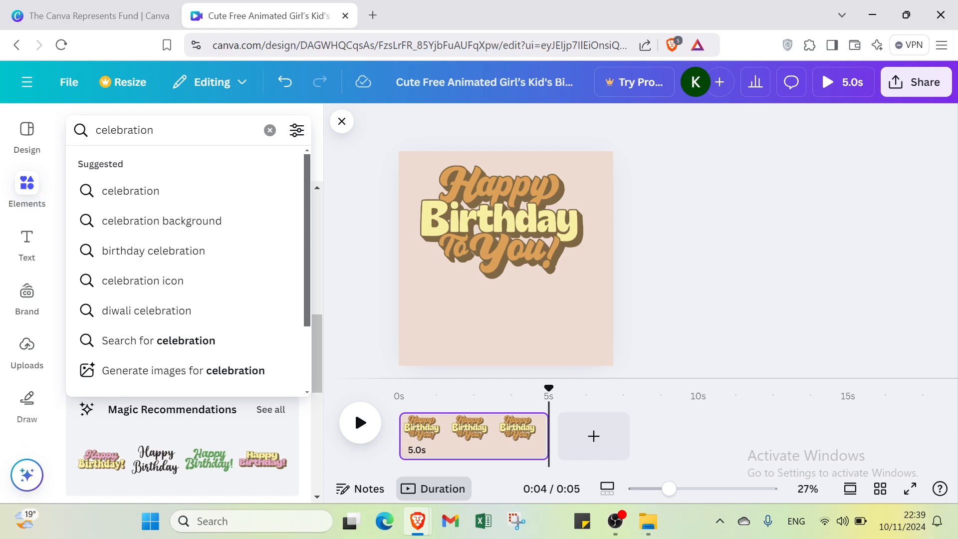
pyautogui.write('birt')
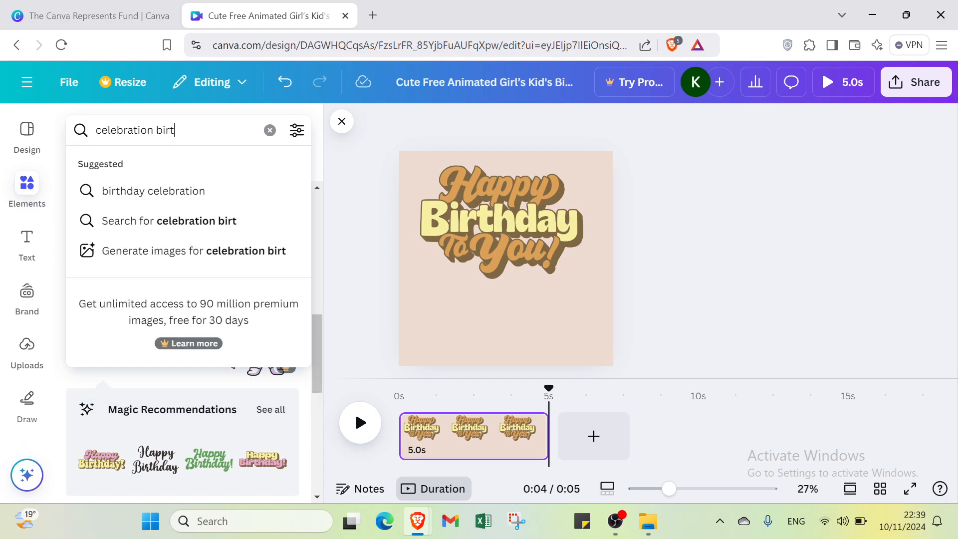
pyautogui.write('hdays')
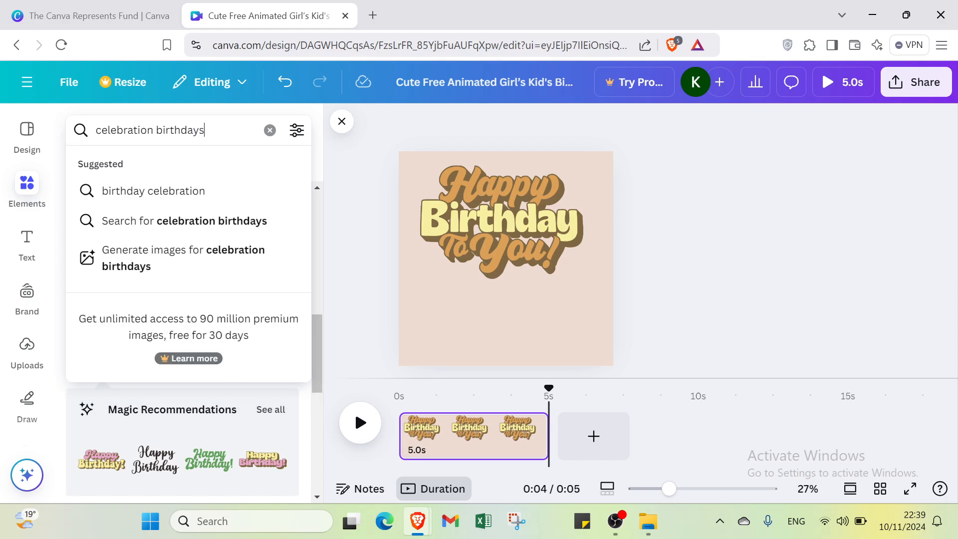
pyautogui.press('Return')
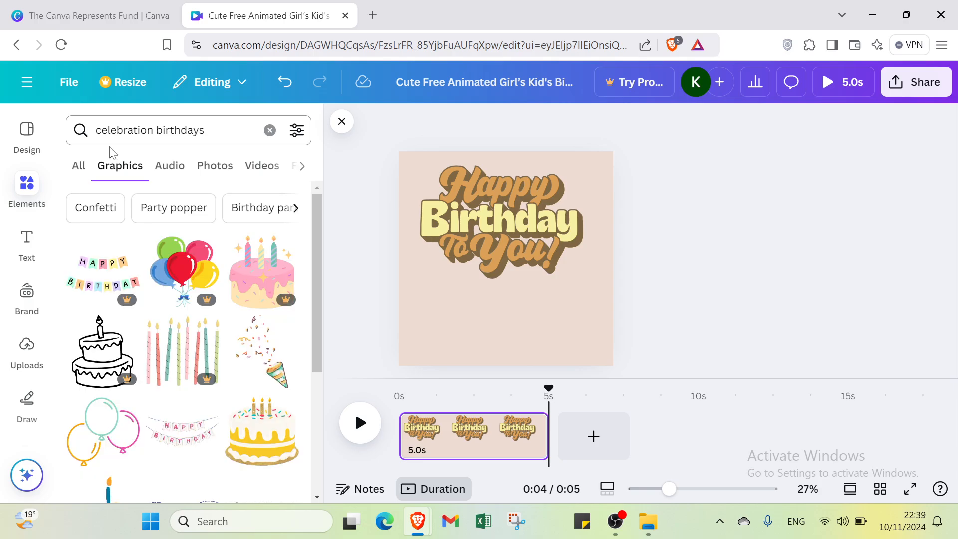
# - Add the confetti popper and the striped cake slice graphics, with the popper shrunk in the page's lower-right corner
pyautogui.scroll(-2, 297, 241)
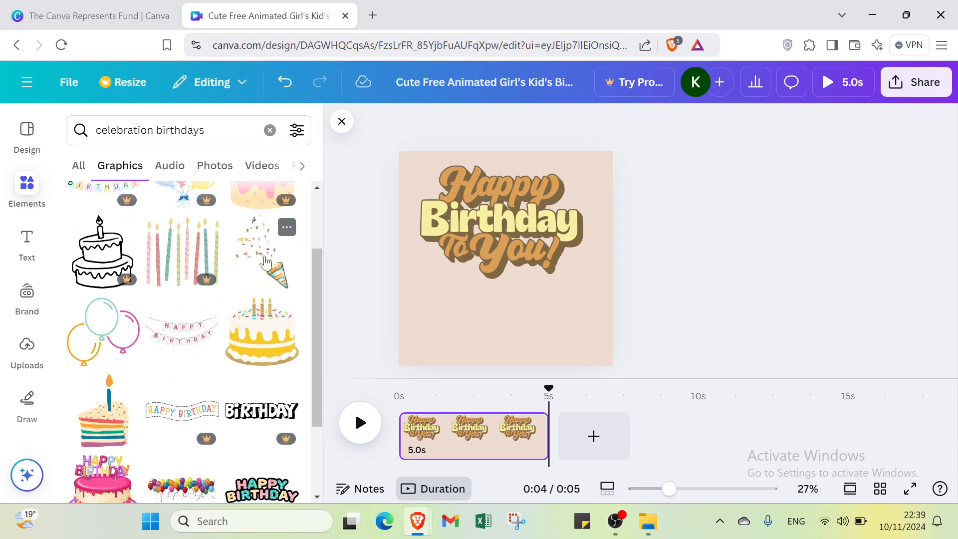
pyautogui.click(265, 262)
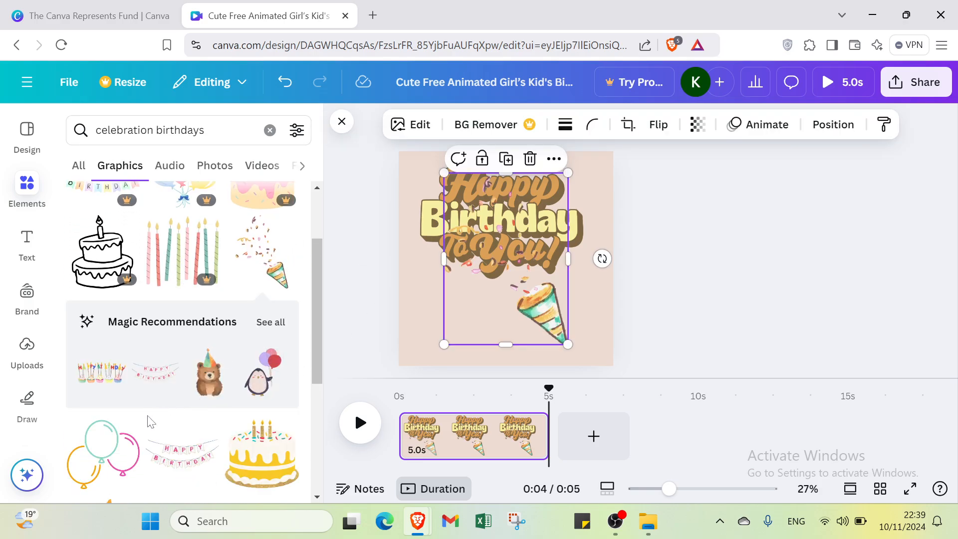
pyautogui.scroll(-4, 150, 421)
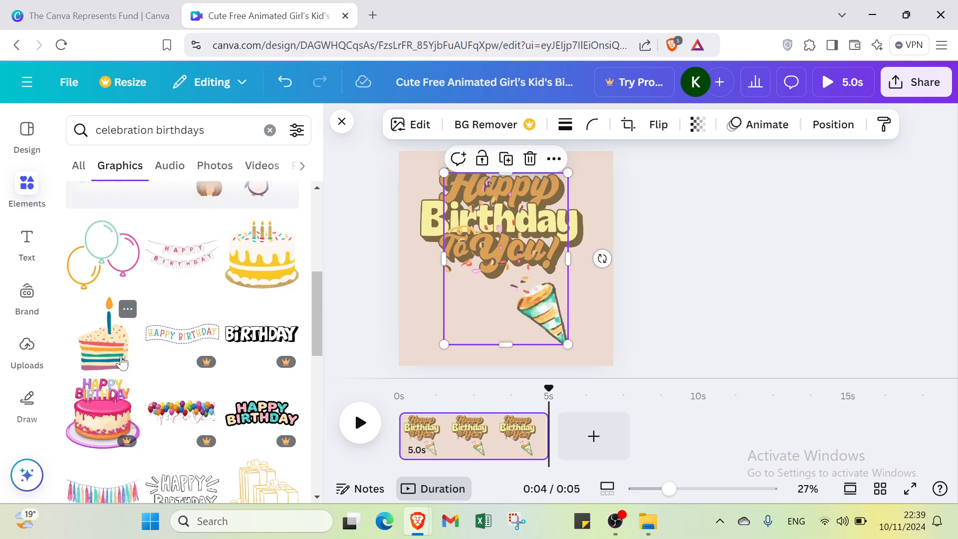
pyautogui.click(125, 362)
pyautogui.click(544, 333)
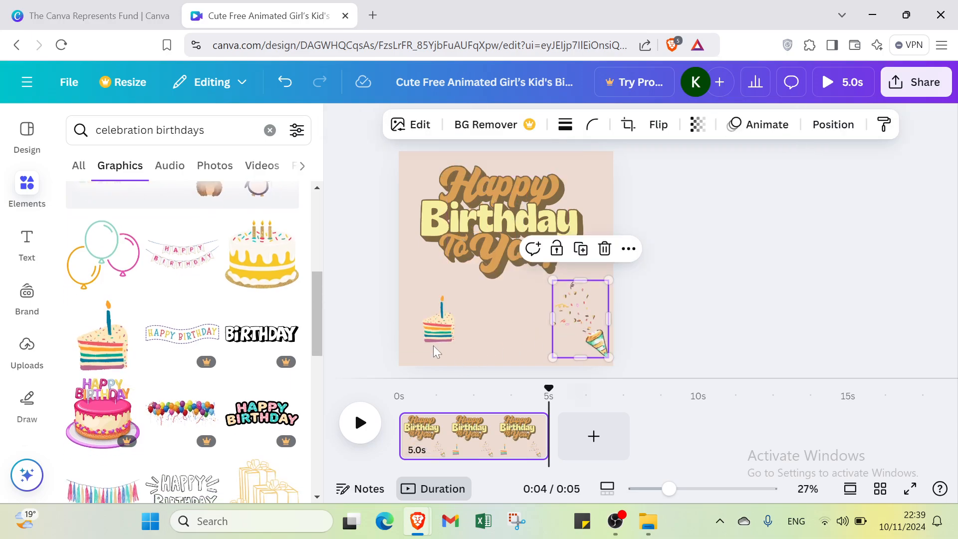
# - Move the cake slice into the page's lower-left corner and enlarge it slightly
pyautogui.click(427, 331)
pyautogui.moveTo(426, 331)
pyautogui.mouseDown()
pyautogui.moveTo(427, 342)
pyautogui.moveTo(415, 342)
pyautogui.mouseUp()
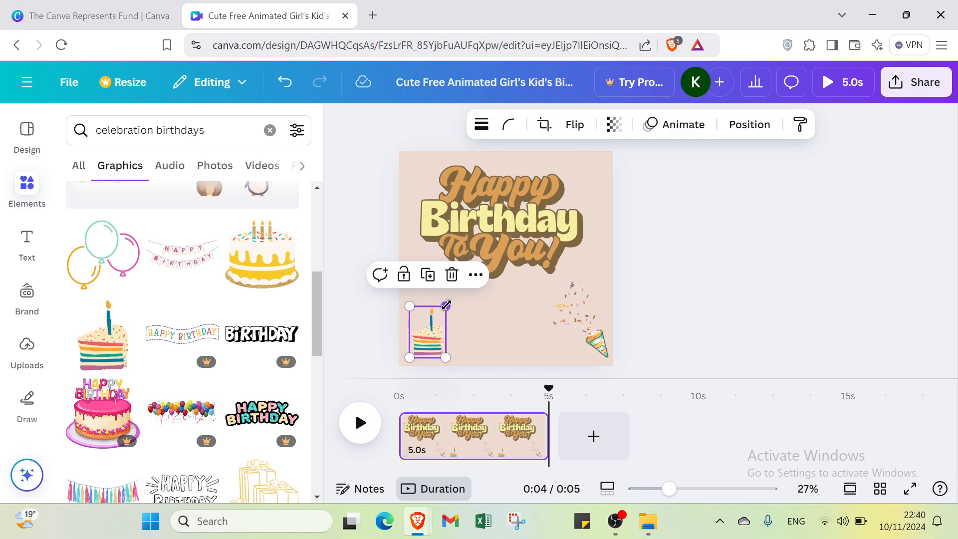
pyautogui.moveTo(445, 305); pyautogui.dragTo(453, 296)
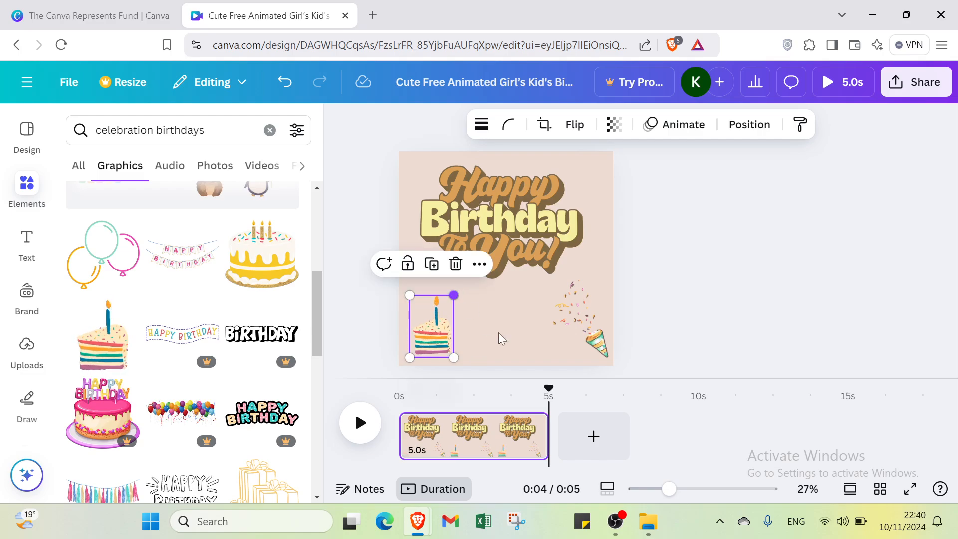
pyautogui.click(528, 357)
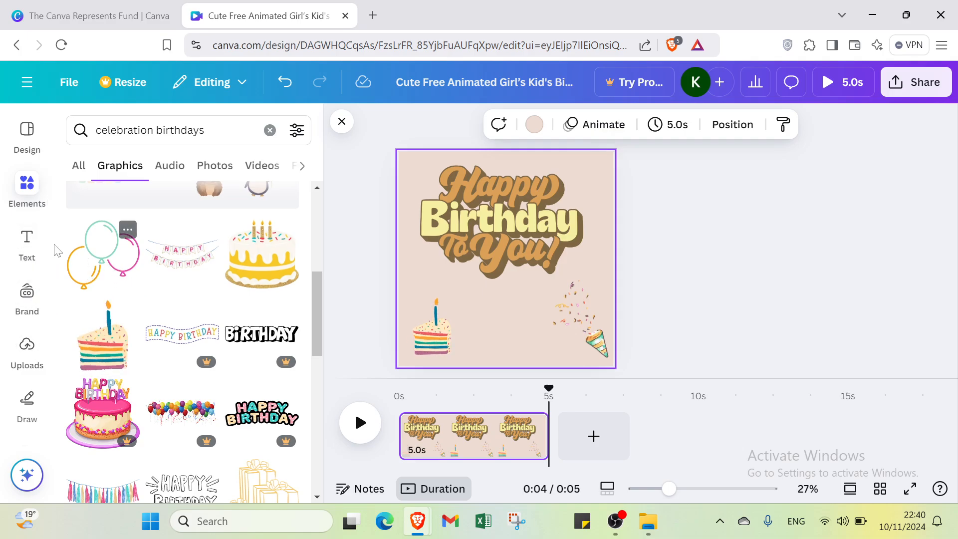
# - Browse the available default text styles and font combinations
pyautogui.click(35, 249)
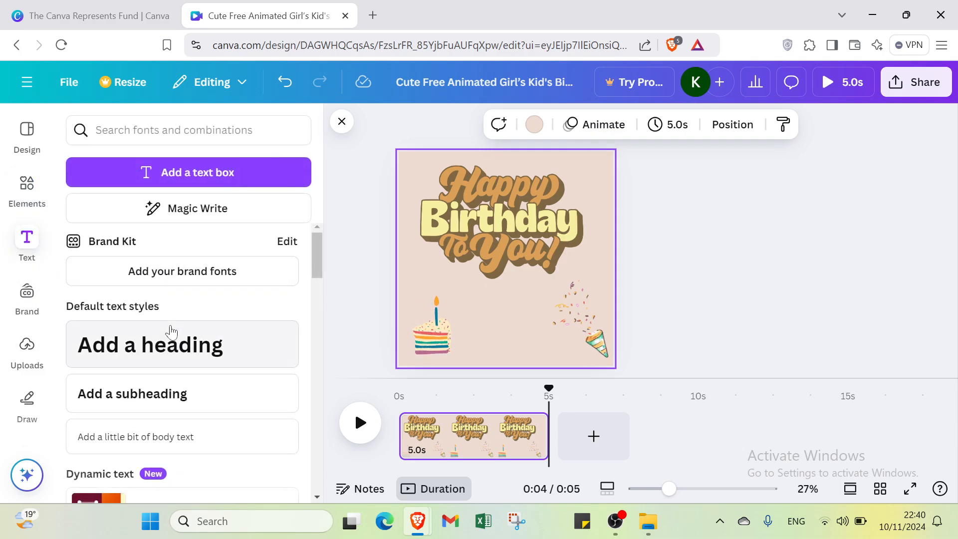
pyautogui.scroll(-1, 168, 344)
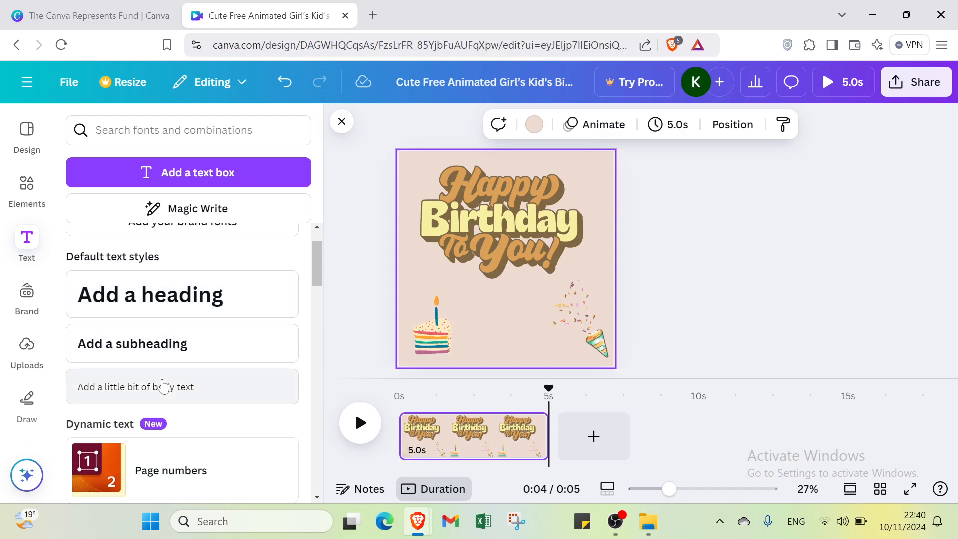
pyautogui.scroll(-5, 163, 387)
pyautogui.scroll(-5, 150, 342)
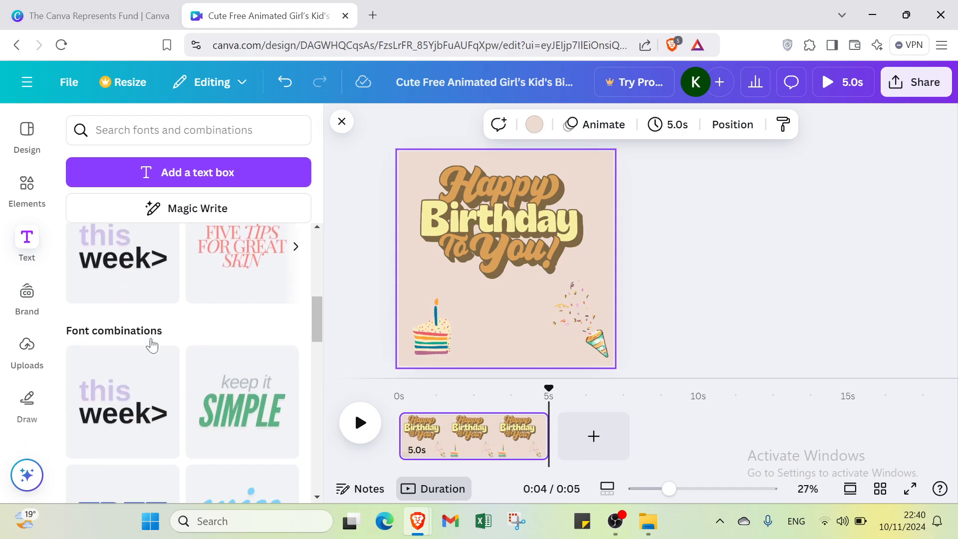
pyautogui.scroll(-8, 154, 345)
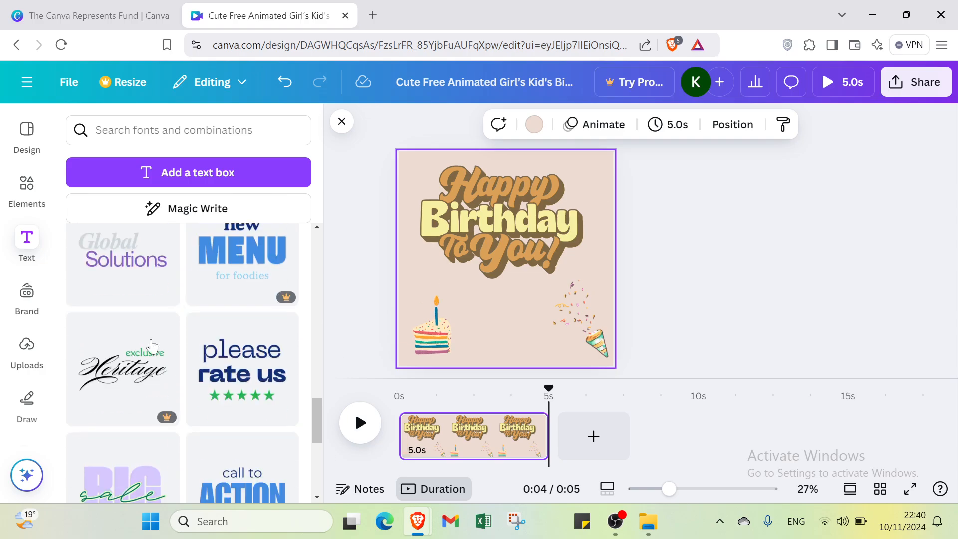
pyautogui.scroll(20, 152, 345)
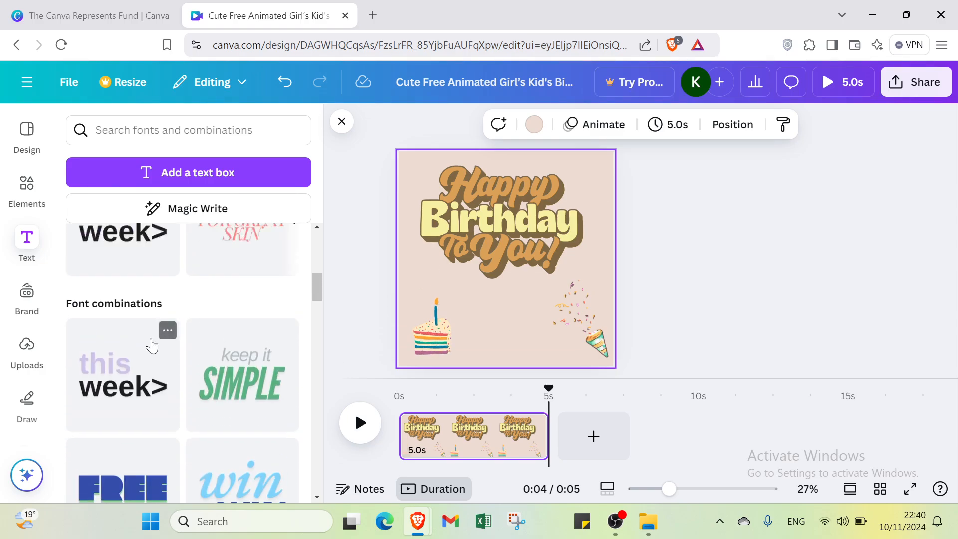
# - Check the uploads area and its file picker without choosing a file
pyautogui.click(28, 344)
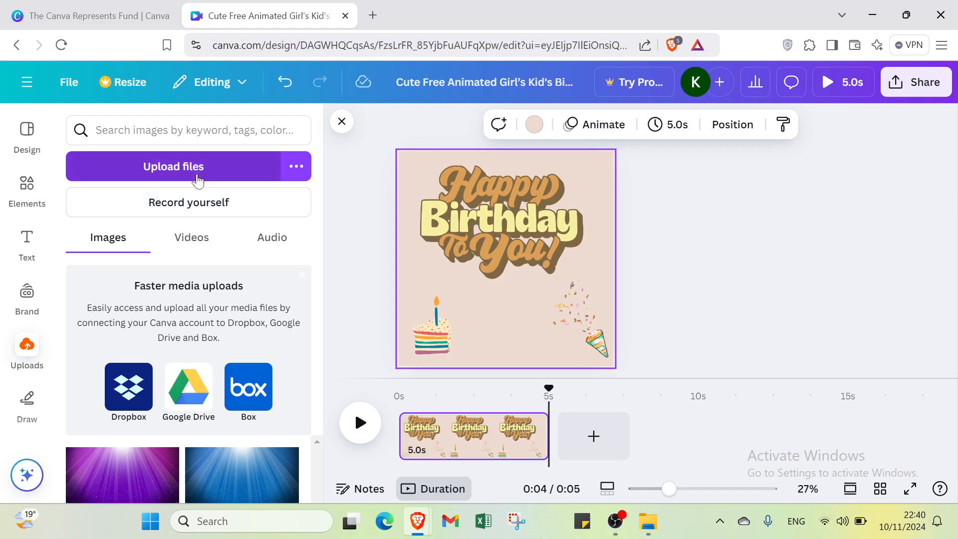
pyautogui.click(198, 181)
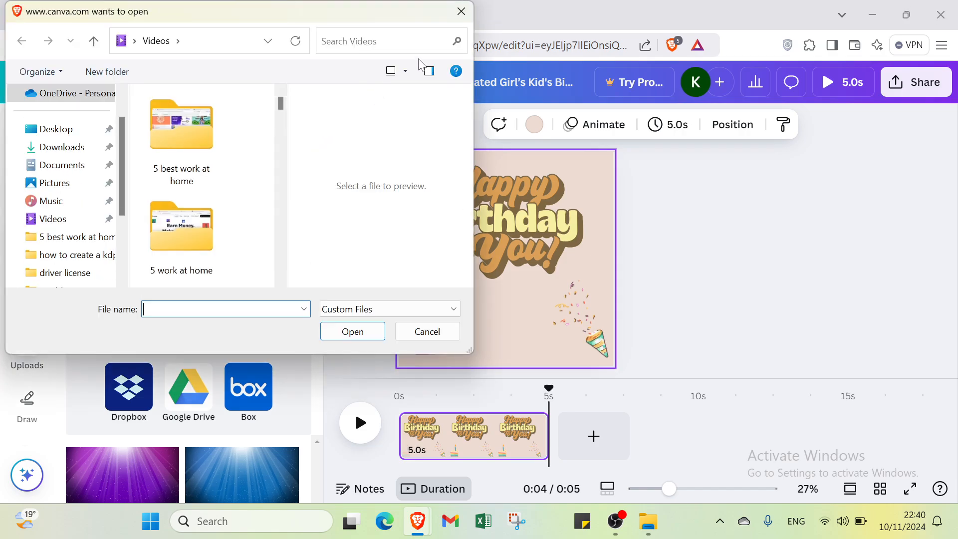
pyautogui.click(456, 10)
pyautogui.moveTo(142, 471)
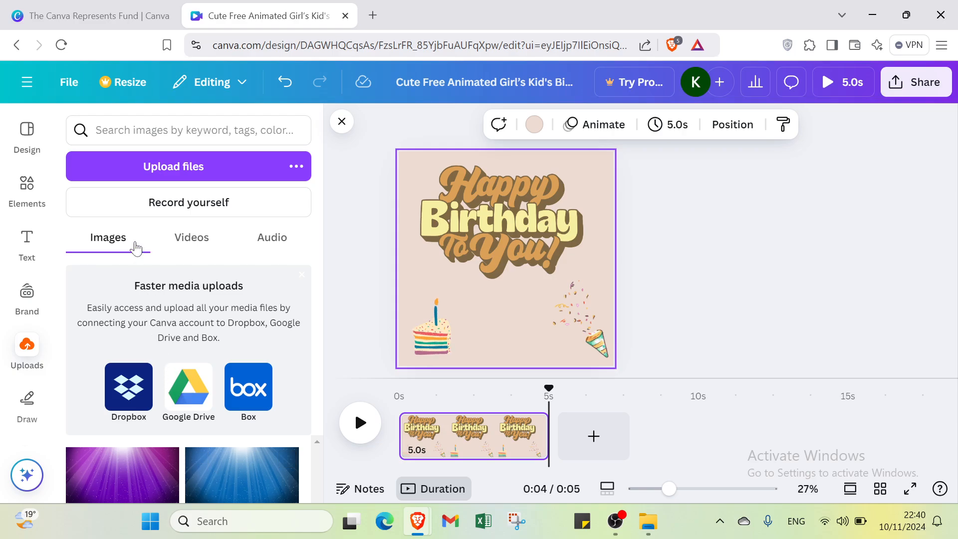
# - Record a short camera clip over the page and exit the recording studio without saving it
pyautogui.click(156, 198)
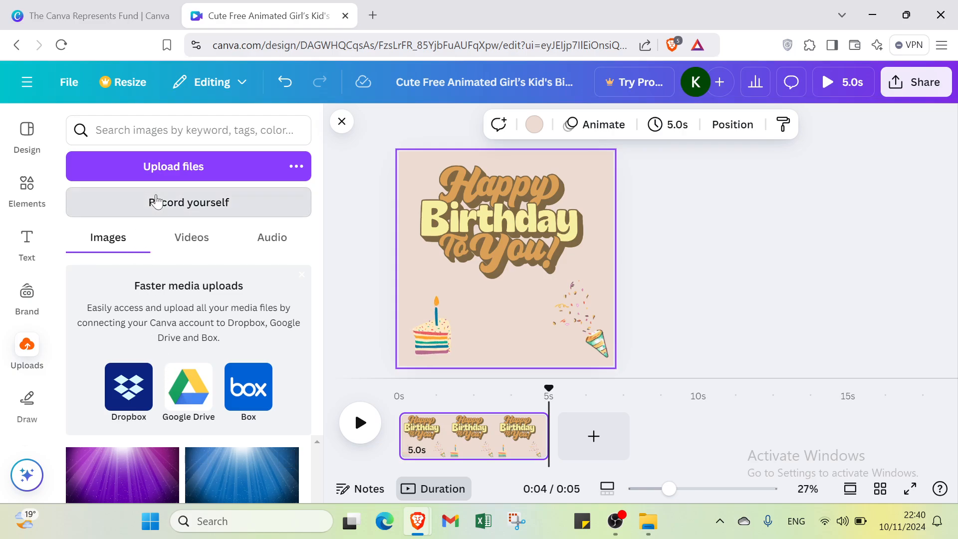
pyautogui.click(334, 175)
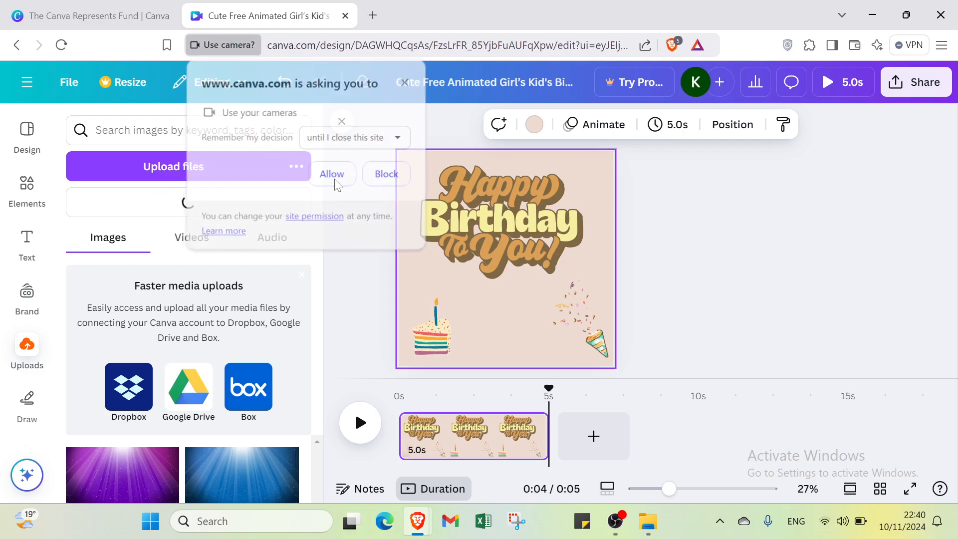
pyautogui.click(330, 173)
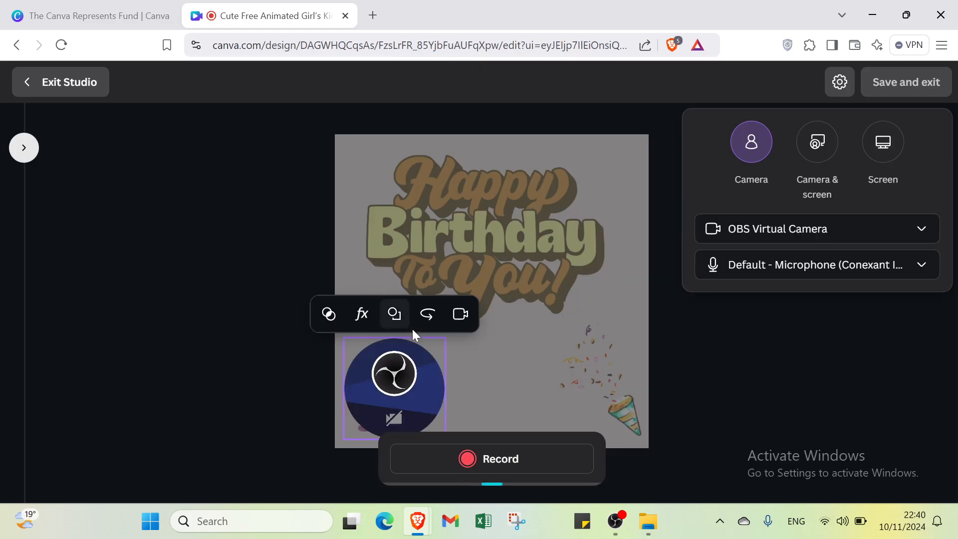
pyautogui.click(464, 457)
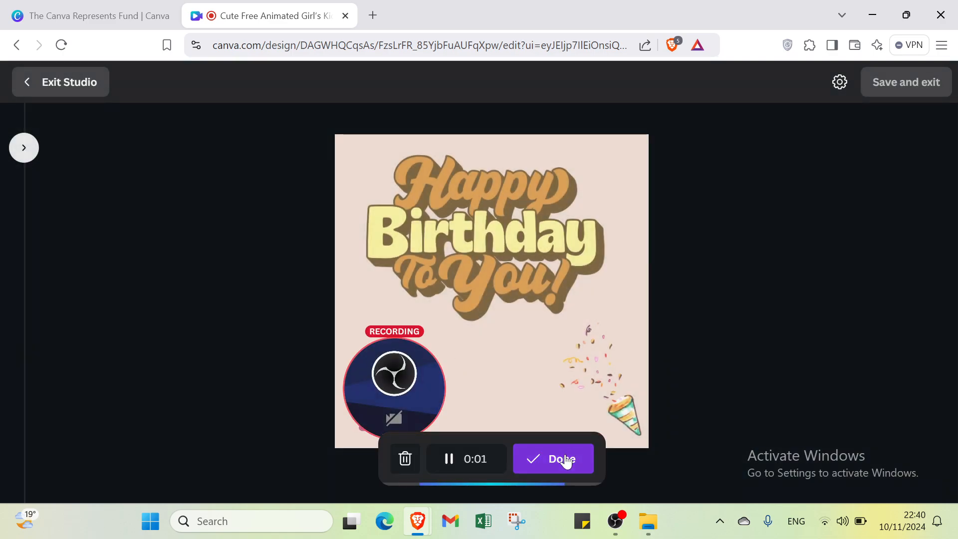
pyautogui.click(564, 463)
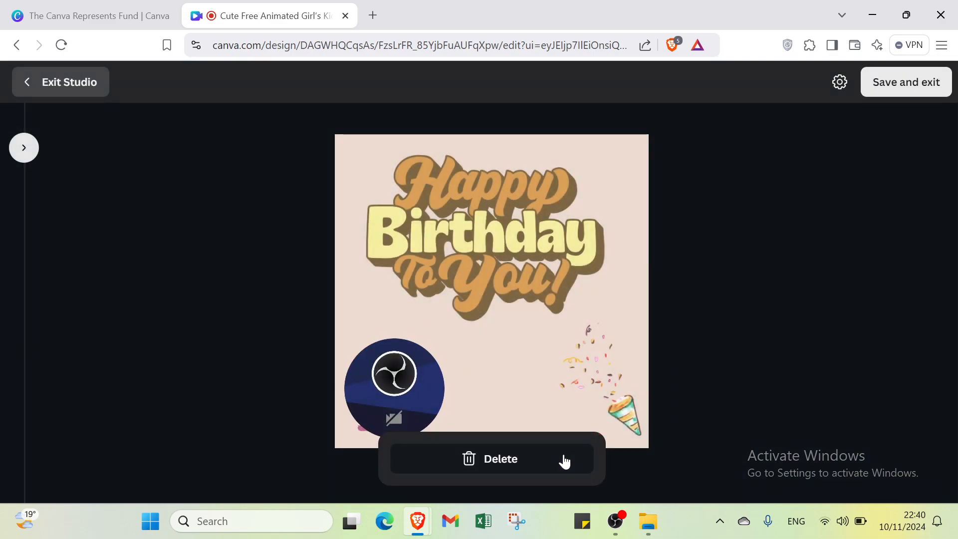
pyautogui.click(82, 92)
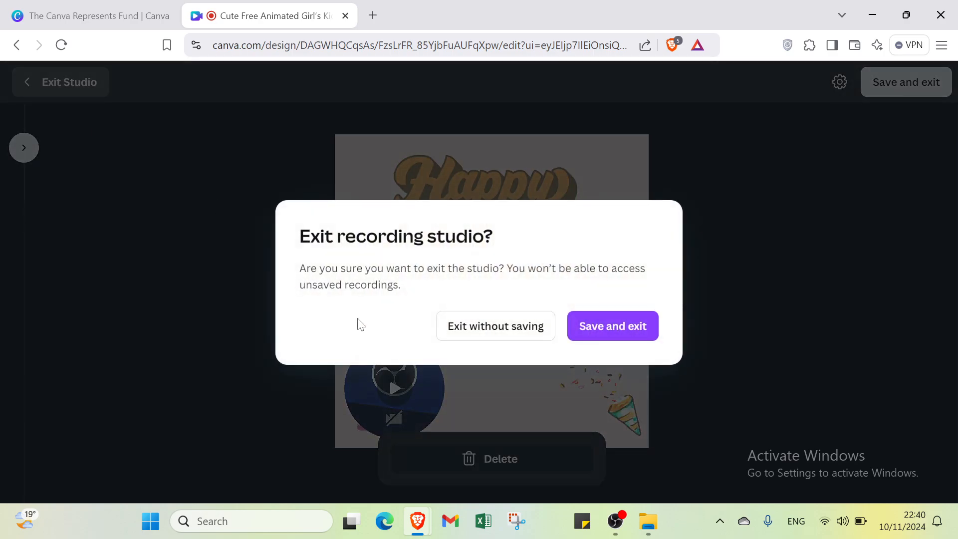
pyautogui.click(462, 341)
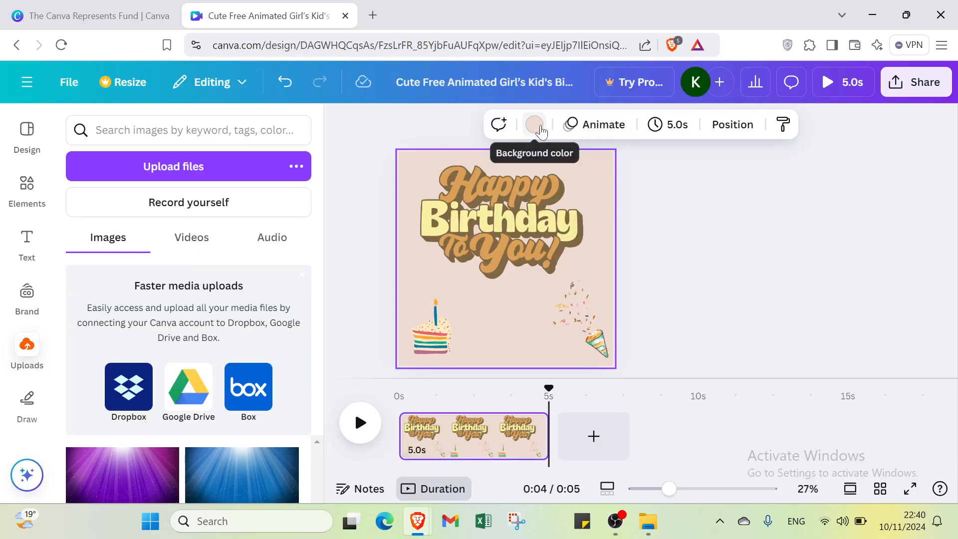
pyautogui.click(540, 128)
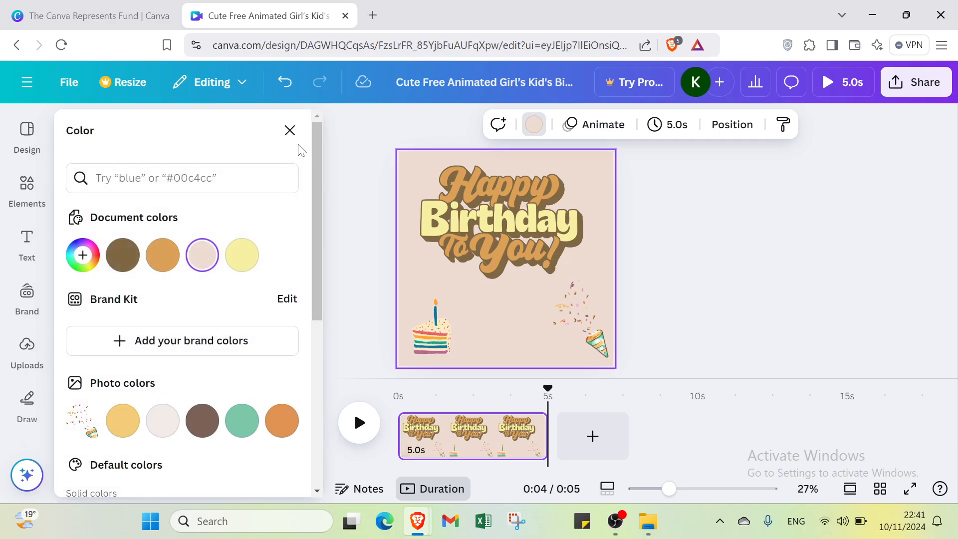
pyautogui.click(289, 131)
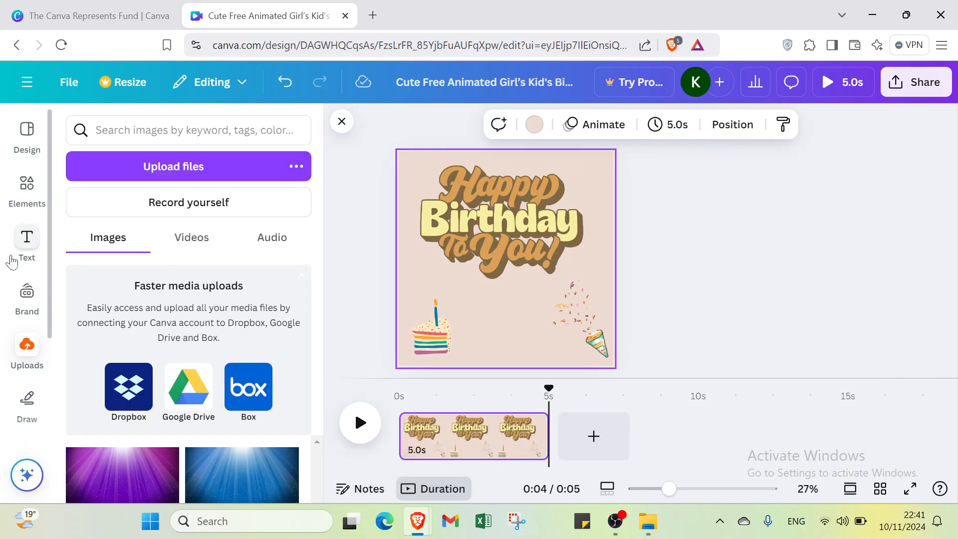
# - Add a body text box and move it between the cake slice and the confetti popper
pyautogui.click(12, 260)
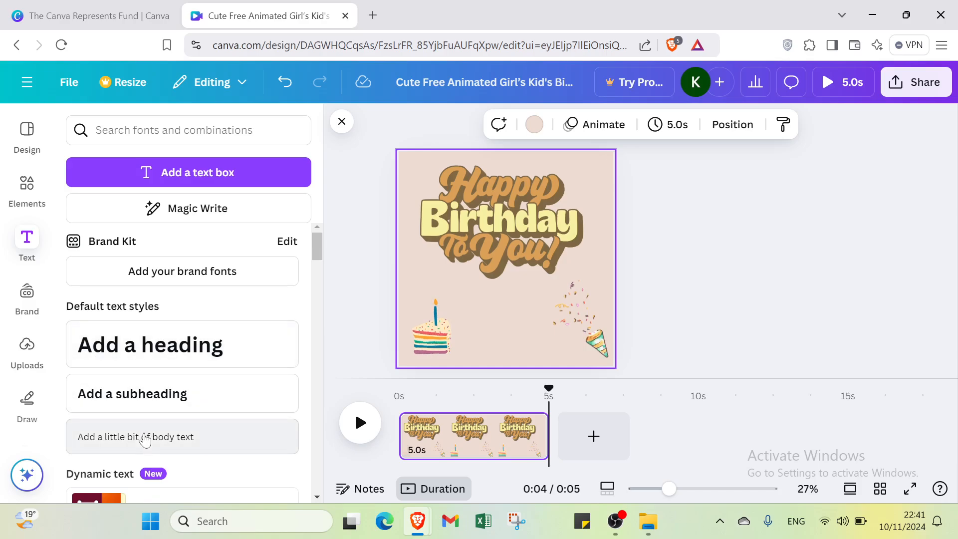
pyautogui.click(171, 437)
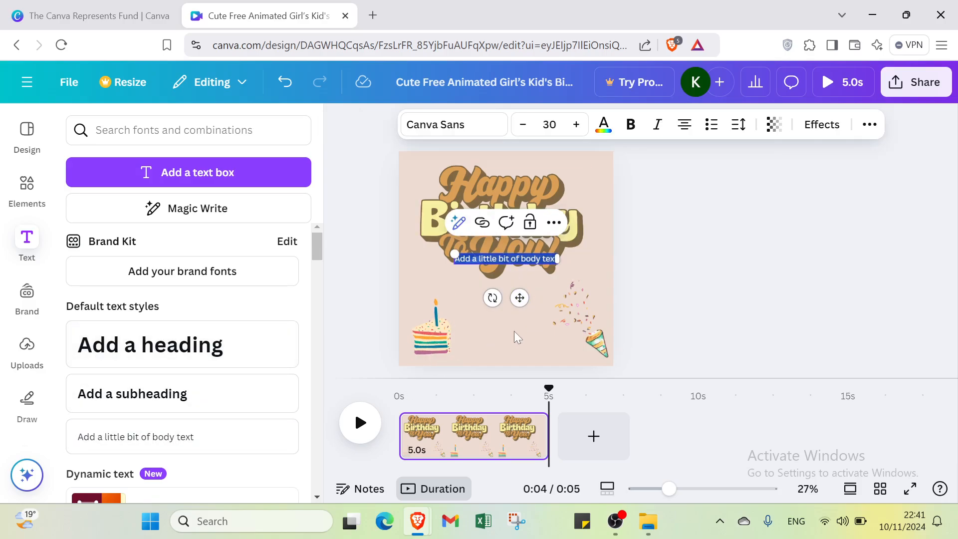
pyautogui.moveTo(504, 258); pyautogui.dragTo(508, 334)
pyautogui.press('Escape')
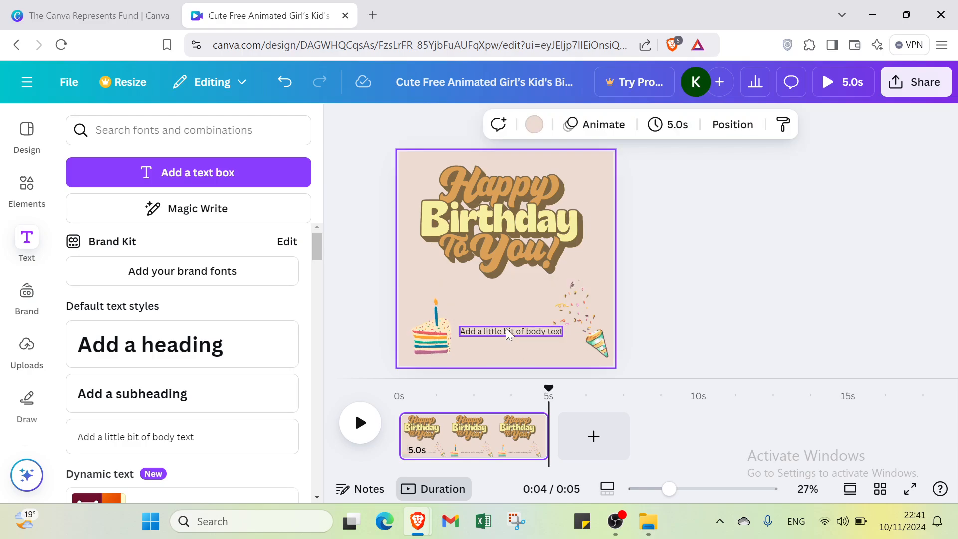
# - Format the body text with font size 29, white colour and bold
pyautogui.doubleClick(508, 333)
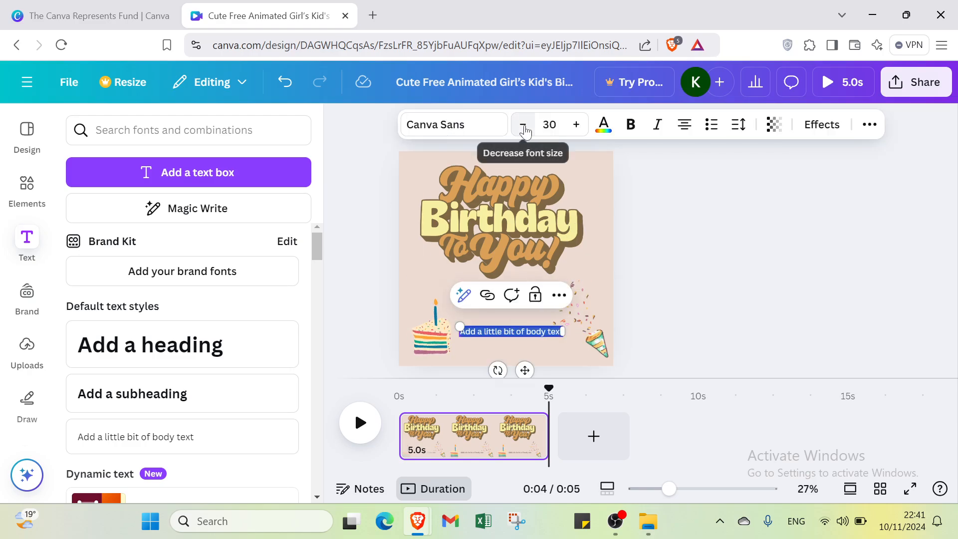
pyautogui.click(523, 128)
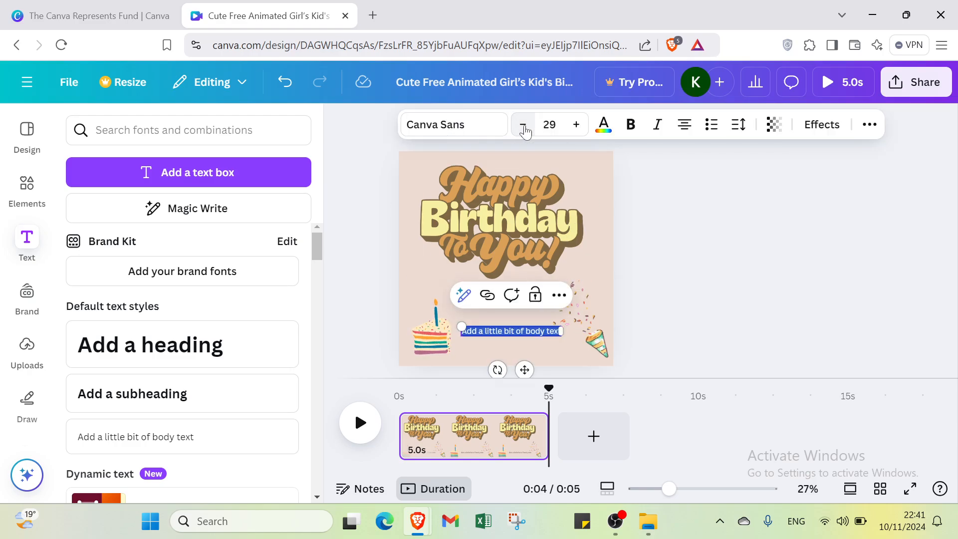
pyautogui.click(602, 129)
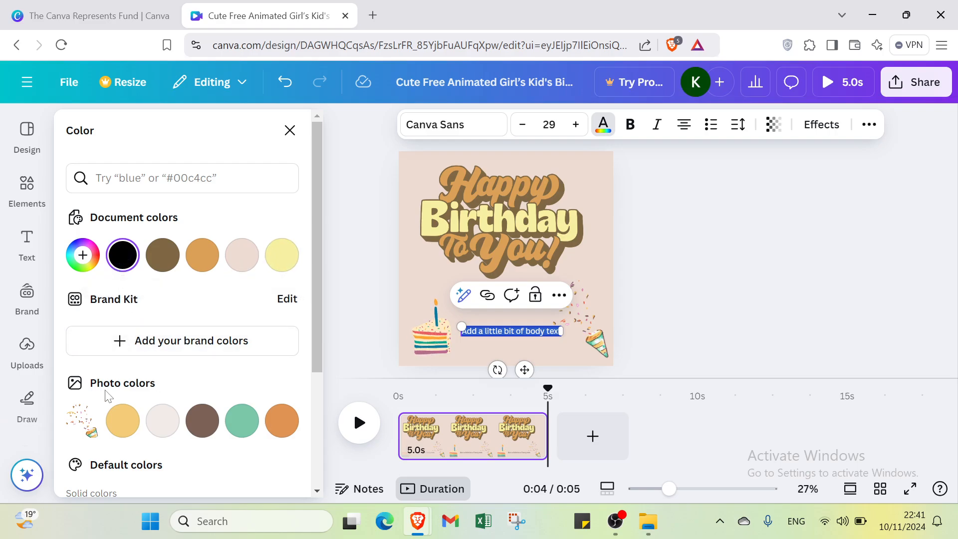
pyautogui.scroll(-3, 169, 396)
pyautogui.click(279, 344)
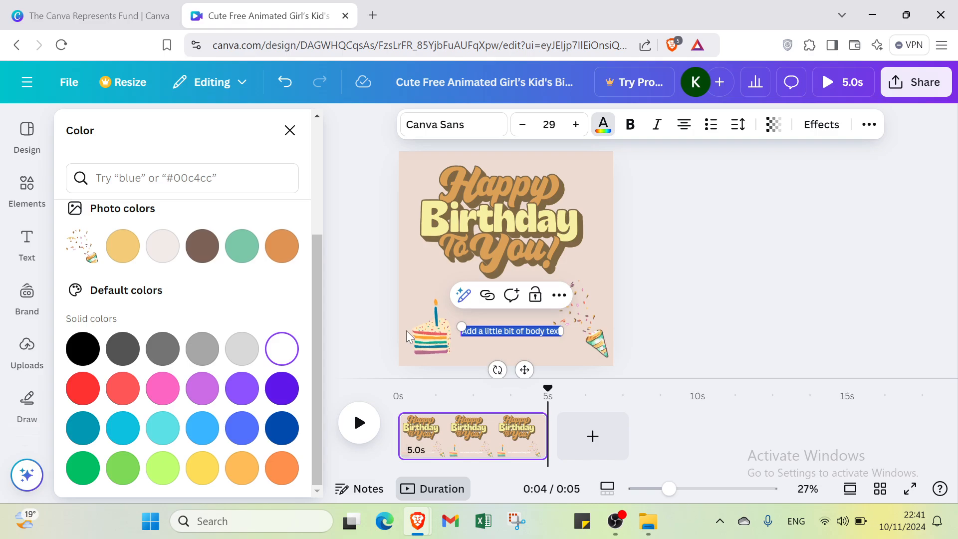
pyautogui.click(633, 129)
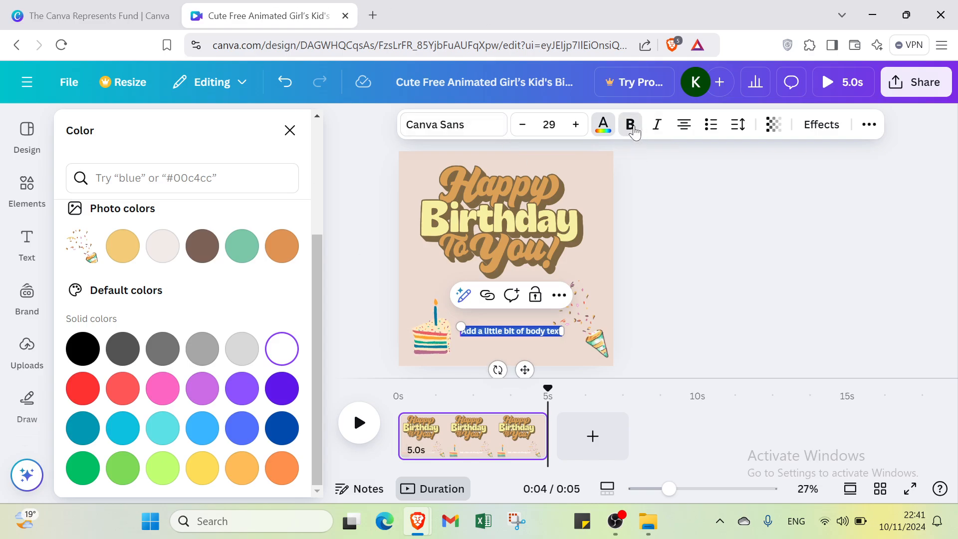
# - Replace the placeholder body text with "happy birthday brother"
pyautogui.press('BackSpace')
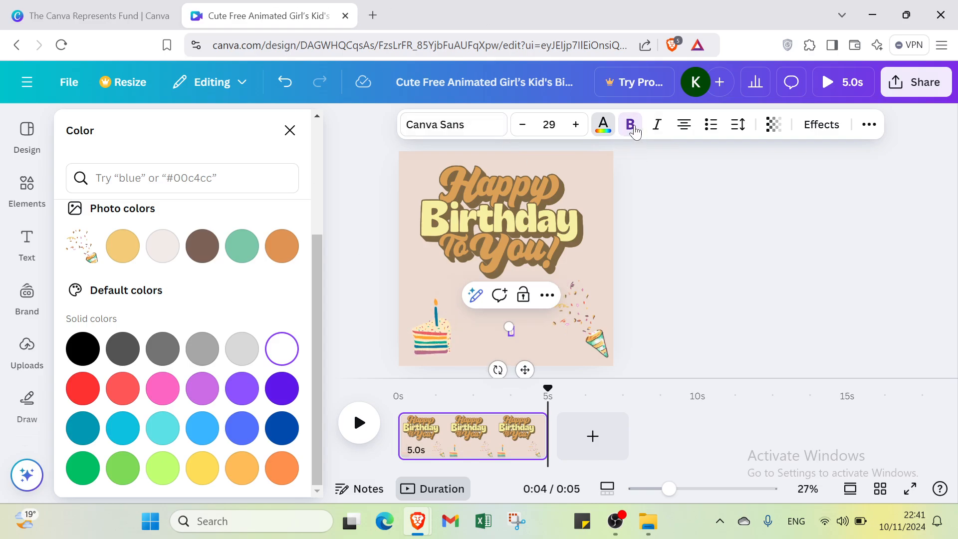
pyautogui.write('happy birthday b')
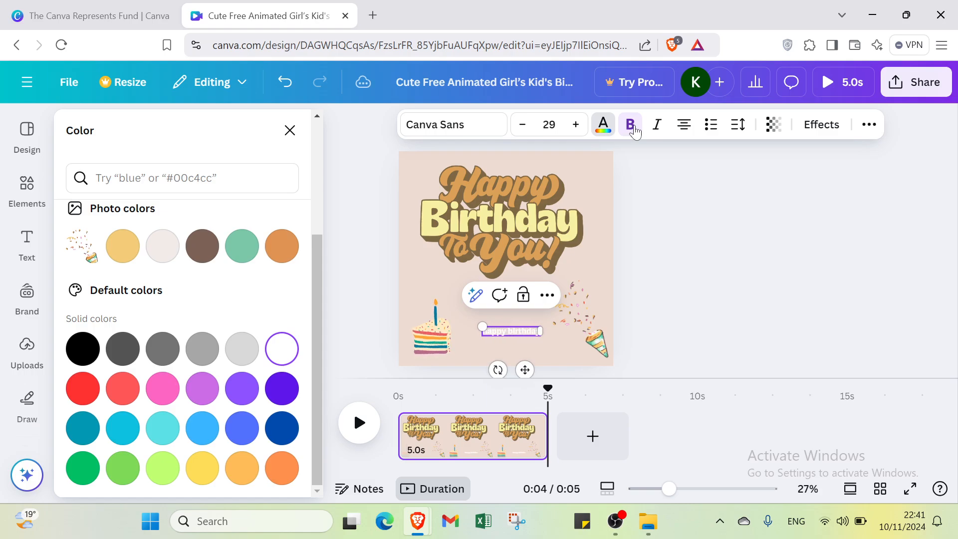
pyautogui.write('rother')
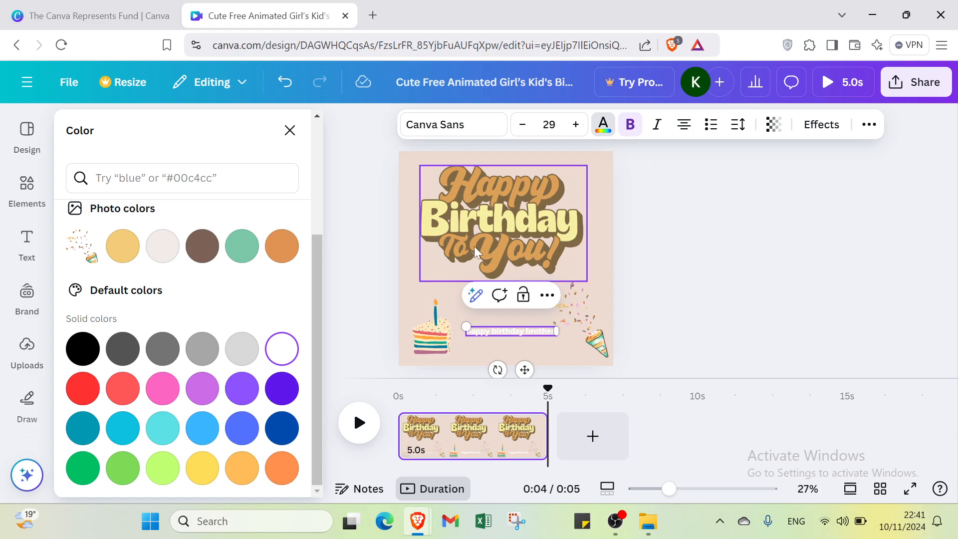
pyautogui.click(711, 373)
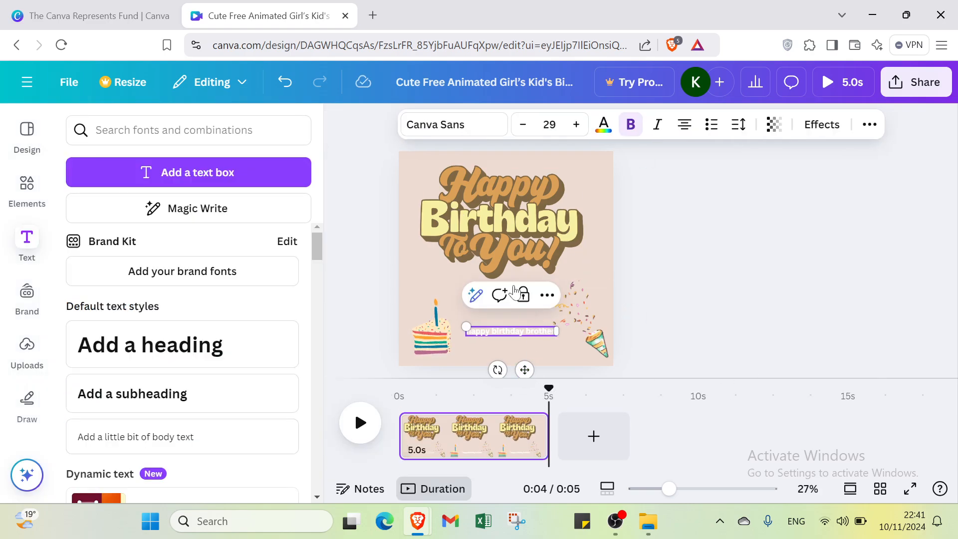
# - Enlarge the "happy birthday brother" text to about size 33 and move it up just below the heading
pyautogui.click(501, 325)
pyautogui.click(495, 327)
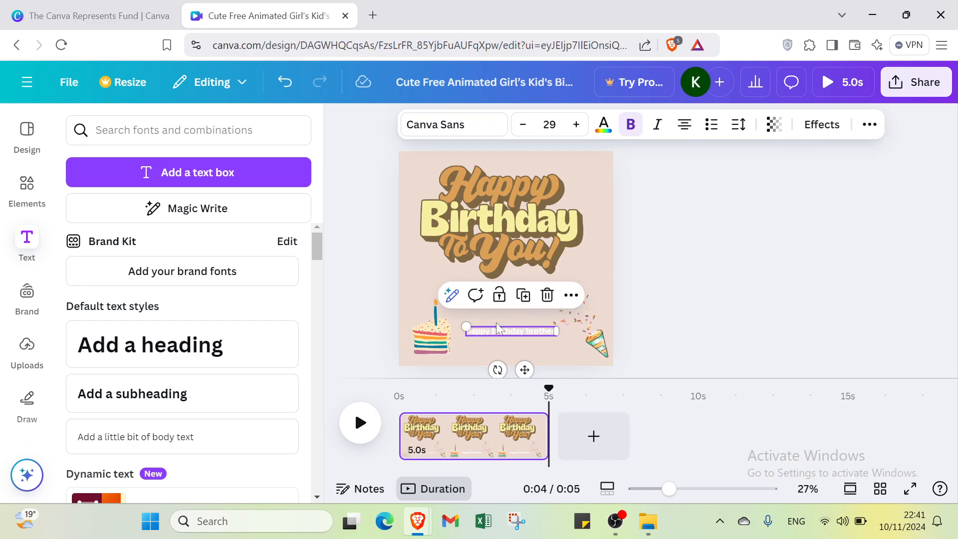
pyautogui.moveTo(465, 321); pyautogui.dragTo(453, 325)
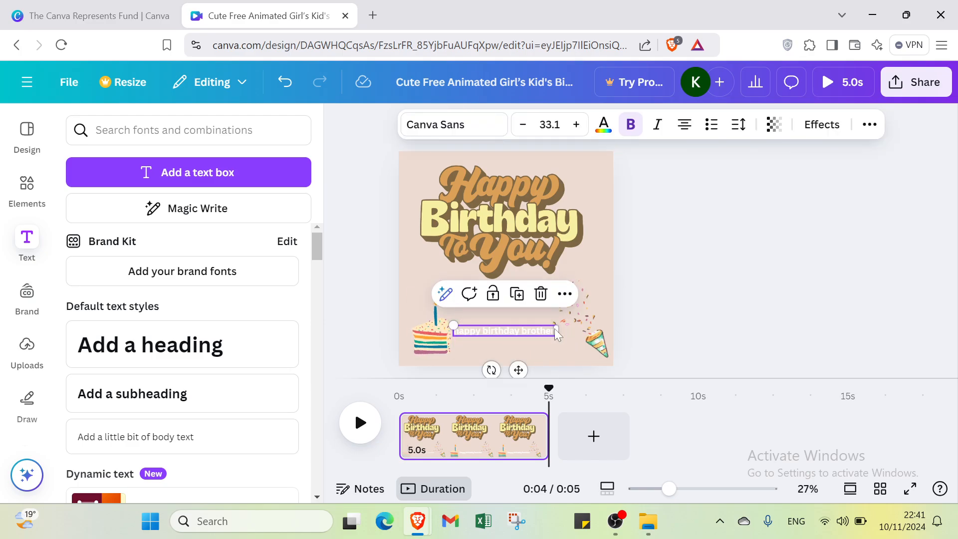
pyautogui.moveTo(552, 331); pyautogui.dragTo(548, 295)
# - Shrink the cake slice in the page's lower-left corner and move the confetti popper to the page's bottom centre
pyautogui.click(443, 341)
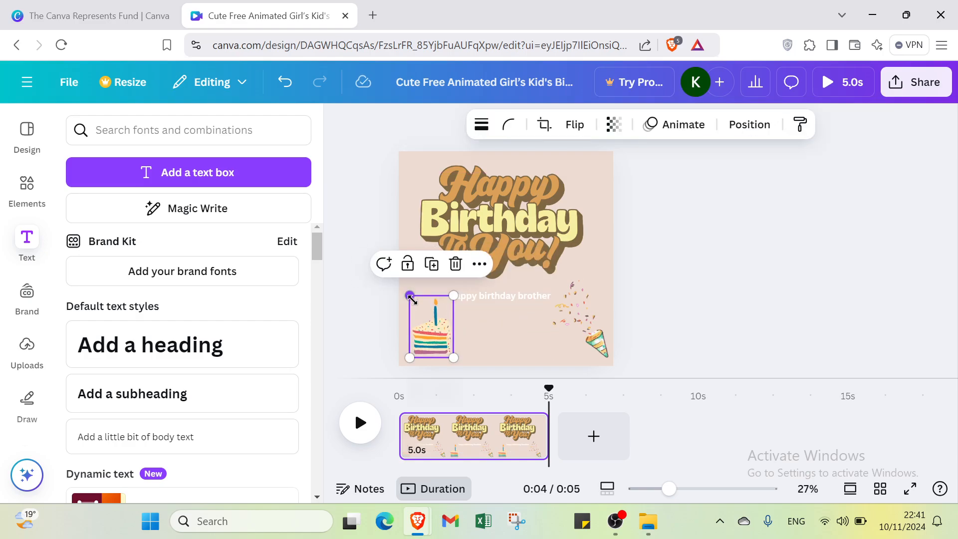
pyautogui.moveTo(411, 297); pyautogui.dragTo(421, 339)
pyautogui.moveTo(595, 349); pyautogui.dragTo(493, 344)
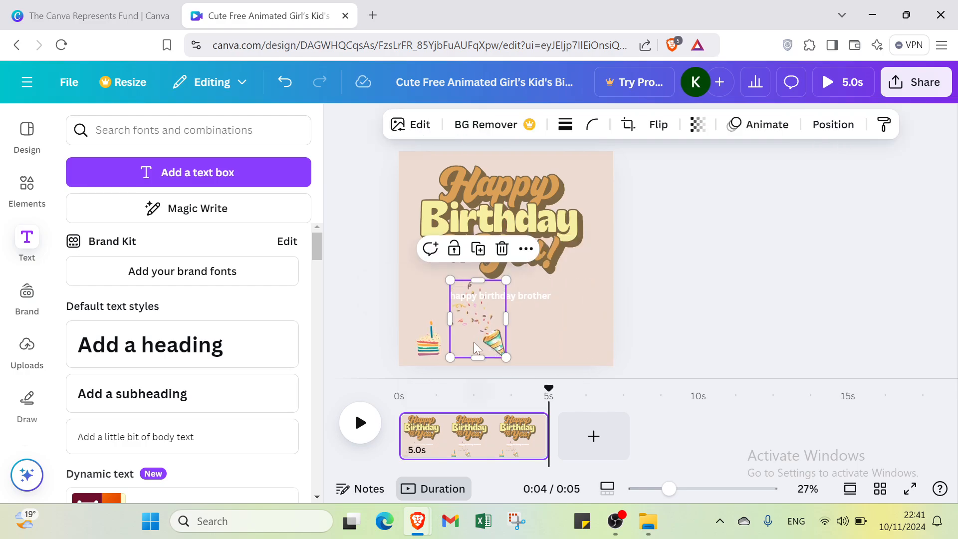
pyautogui.click(512, 355)
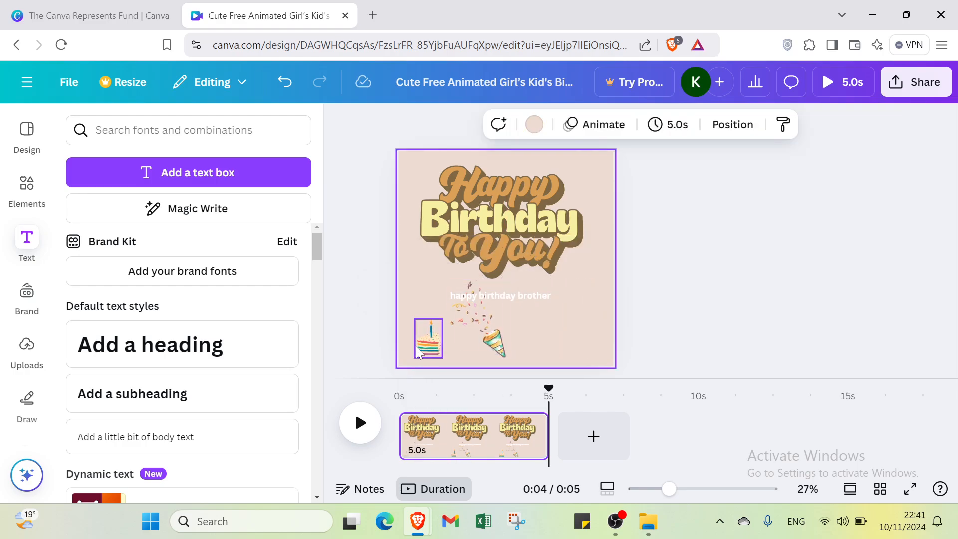
# - Nudge the cake slice and the confetti popper slightly upward on the page
pyautogui.moveTo(418, 352); pyautogui.dragTo(417, 337)
pyautogui.click(574, 349)
pyautogui.moveTo(499, 341); pyautogui.dragTo(501, 329)
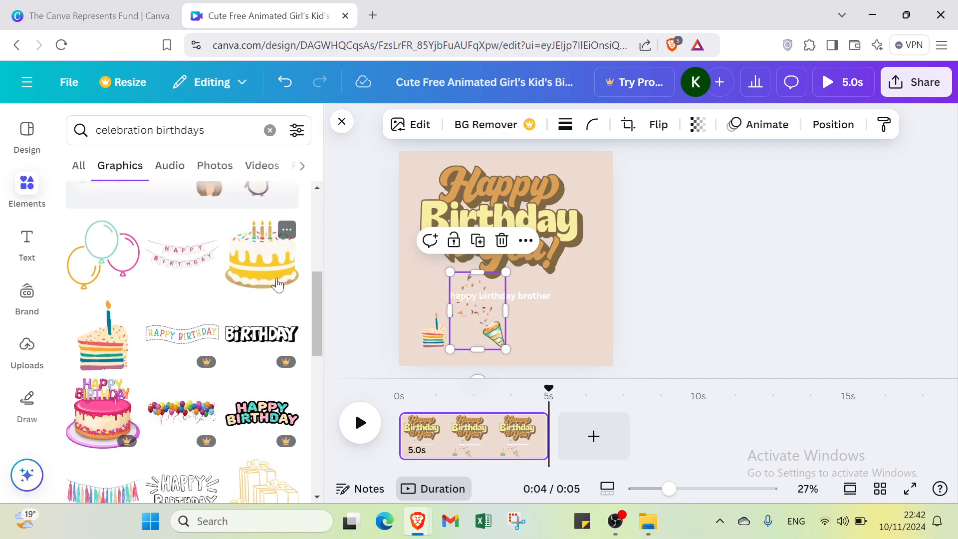
# - Add the yellow birthday cake graphic with candles and shrink it into the page's lower-right corner
pyautogui.click(261, 257)
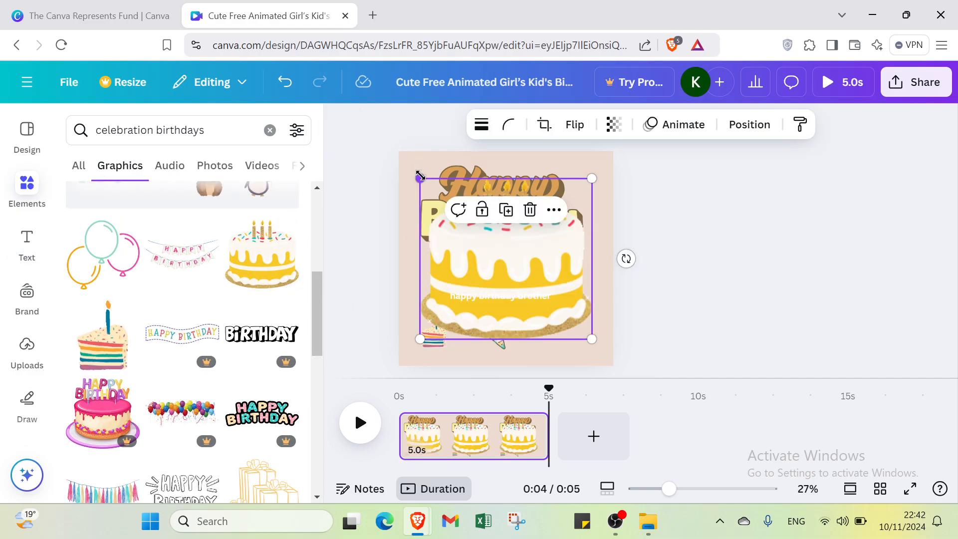
pyautogui.moveTo(421, 175); pyautogui.dragTo(565, 342)
pyautogui.click(727, 295)
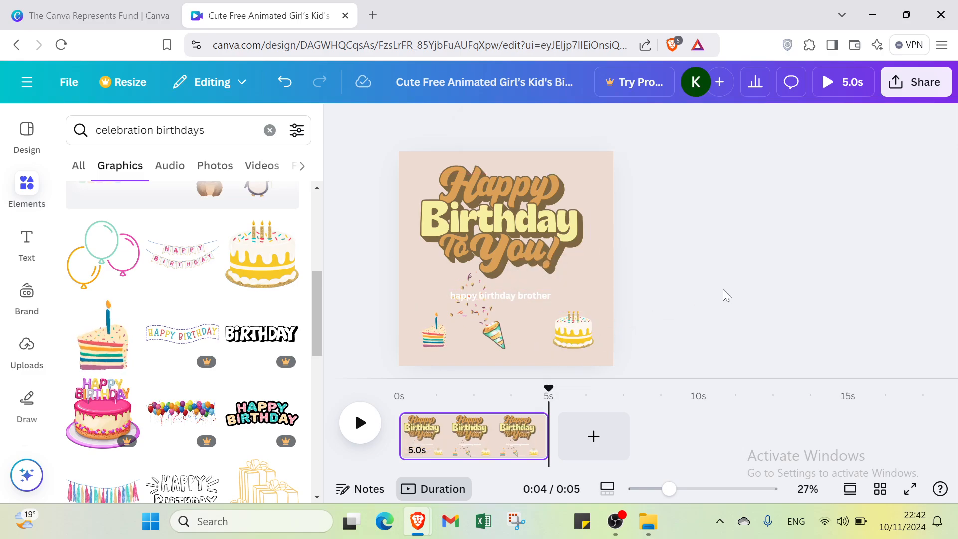
# - Widen the "happy birthday brother" text box and enlarge the text to size 44
pyautogui.click(517, 298)
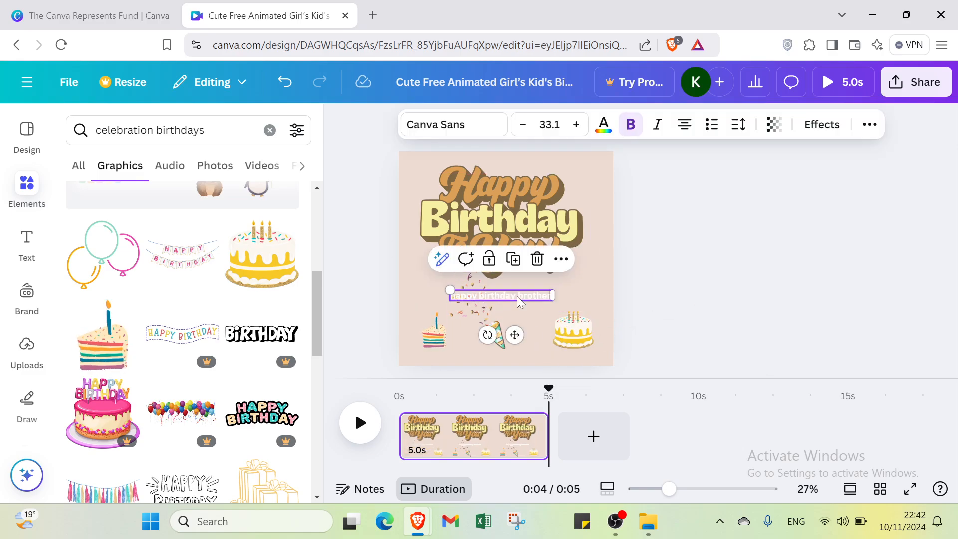
pyautogui.moveTo(554, 296); pyautogui.dragTo(574, 298)
pyautogui.doubleClick(545, 296)
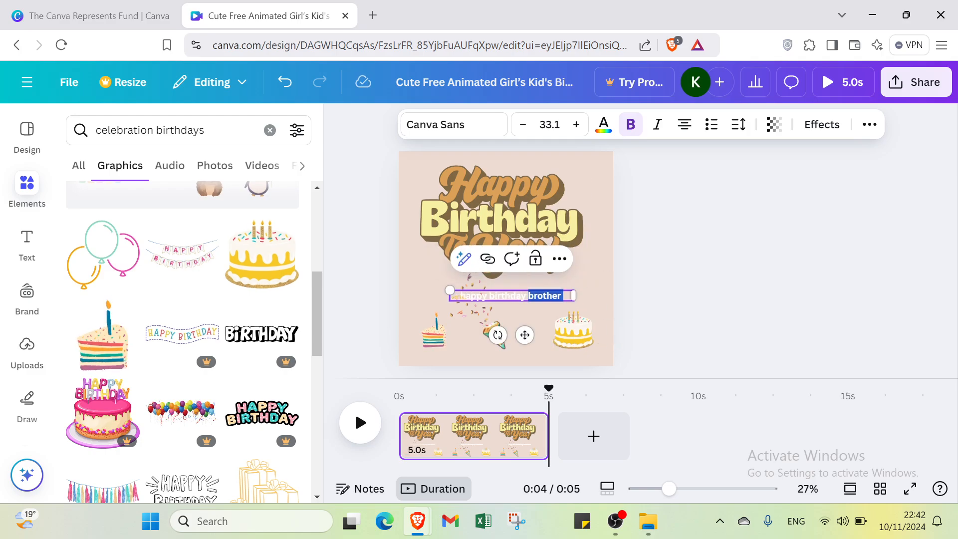
pyautogui.moveTo(449, 290); pyautogui.dragTo(407, 285)
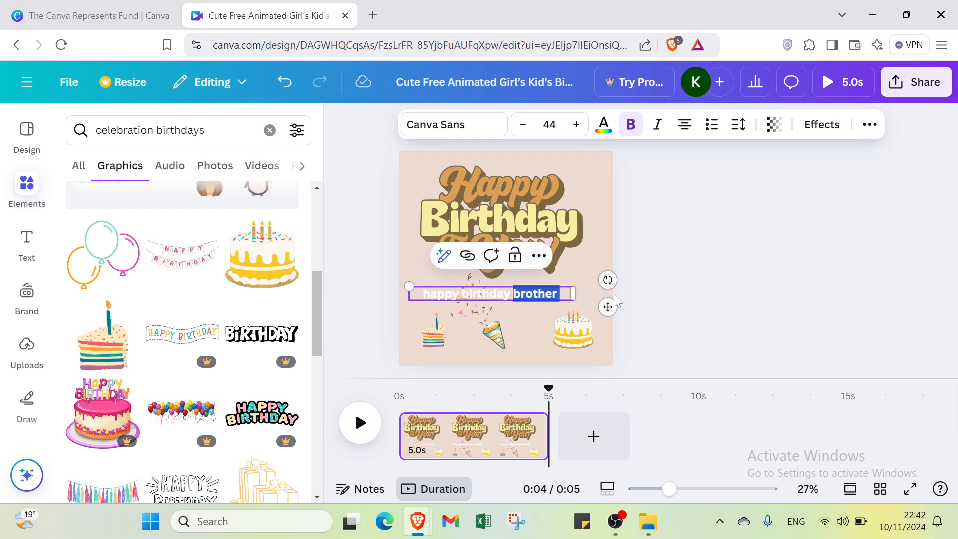
# - Move the "happy birthday brother" text slightly right and down to centre it beneath the title, and preview the animation full screen
pyautogui.click(673, 298)
pyautogui.moveTo(545, 290); pyautogui.dragTo(561, 295)
pyautogui.click(726, 258)
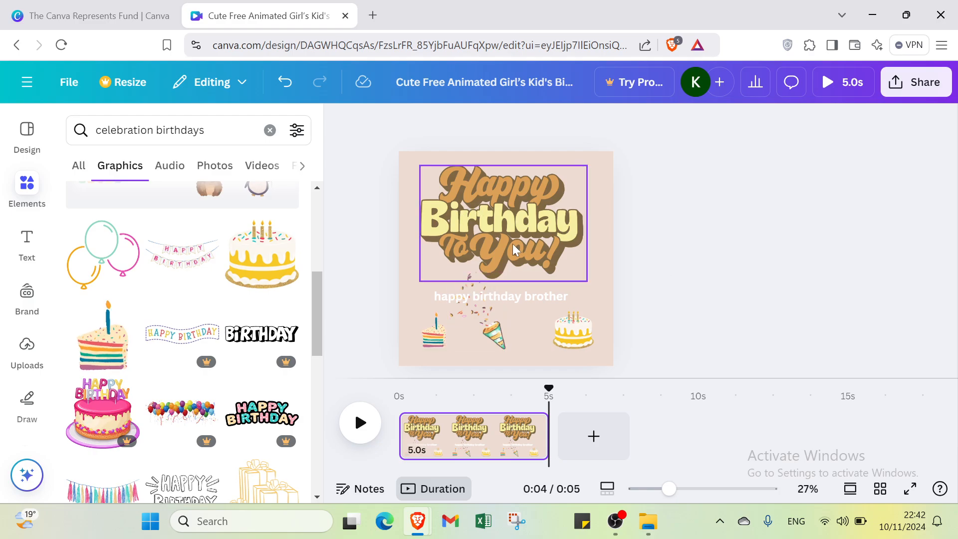
pyautogui.click(829, 85)
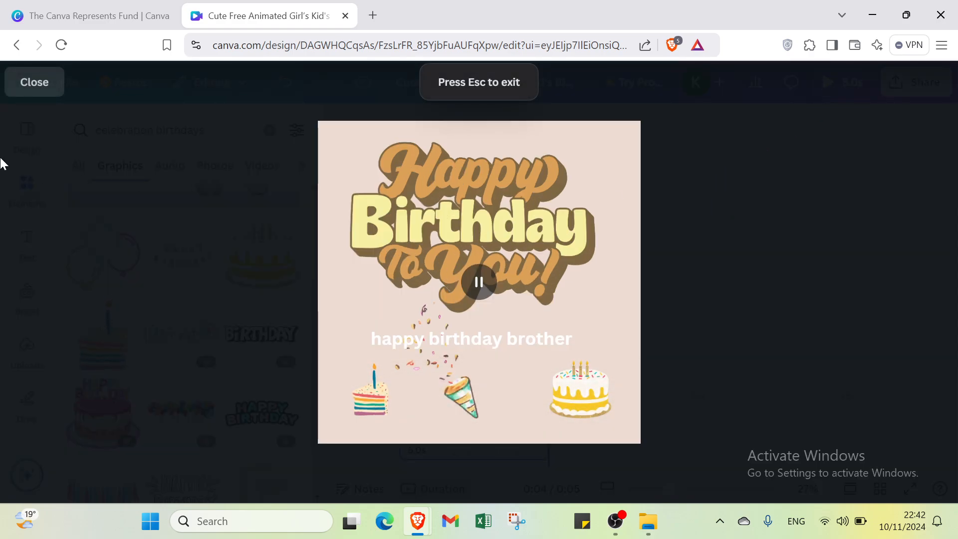
pyautogui.click(30, 97)
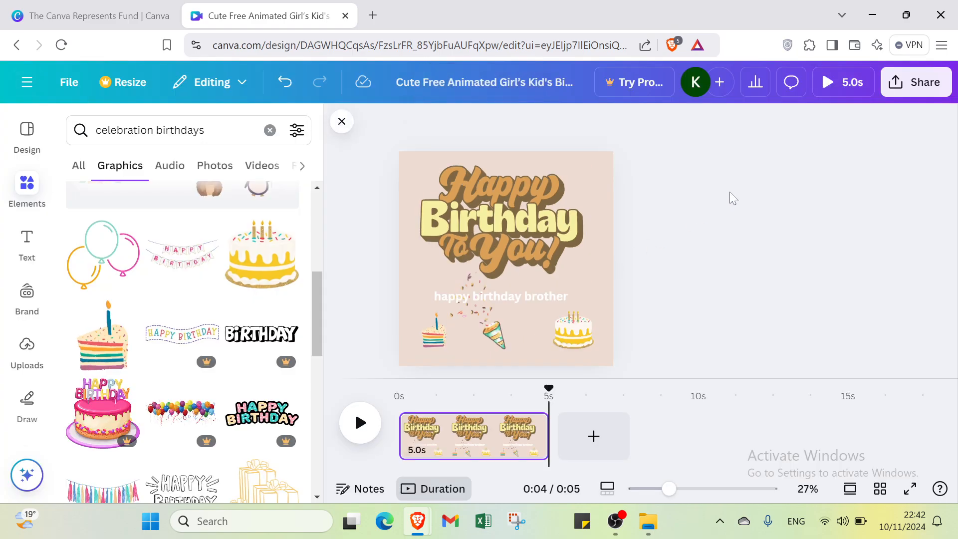
# - Choose GIF as the design's download file type and close the download settings without exporting
pyautogui.click(898, 82)
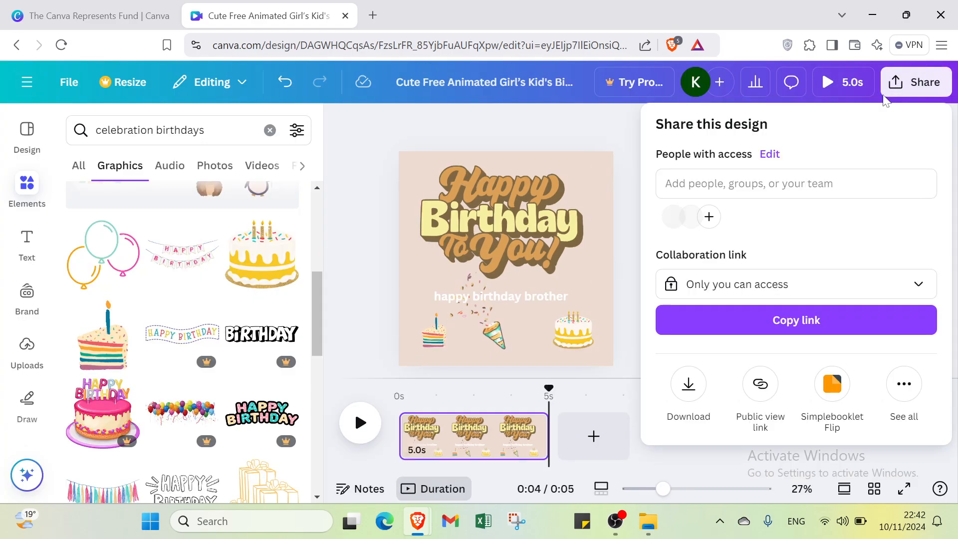
pyautogui.click(693, 395)
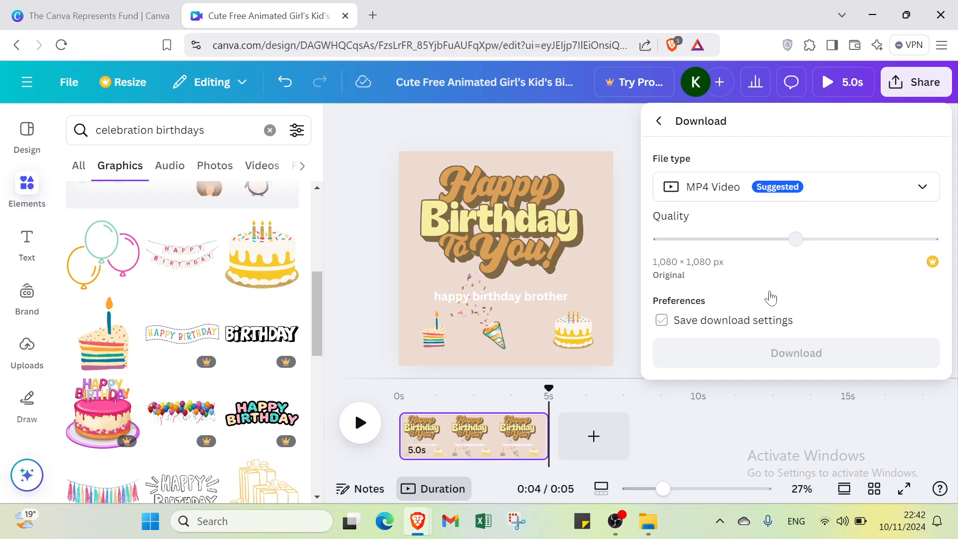
pyautogui.click(722, 189)
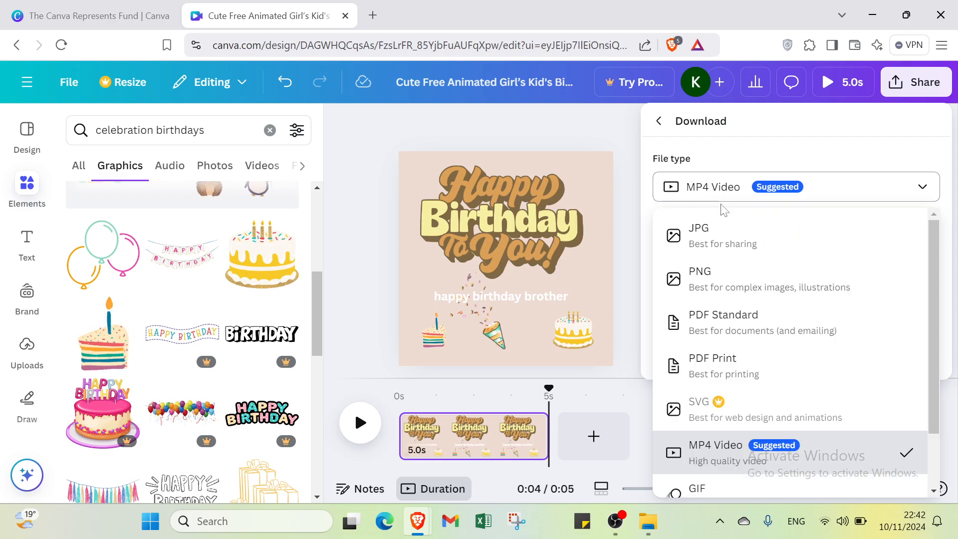
pyautogui.click(709, 488)
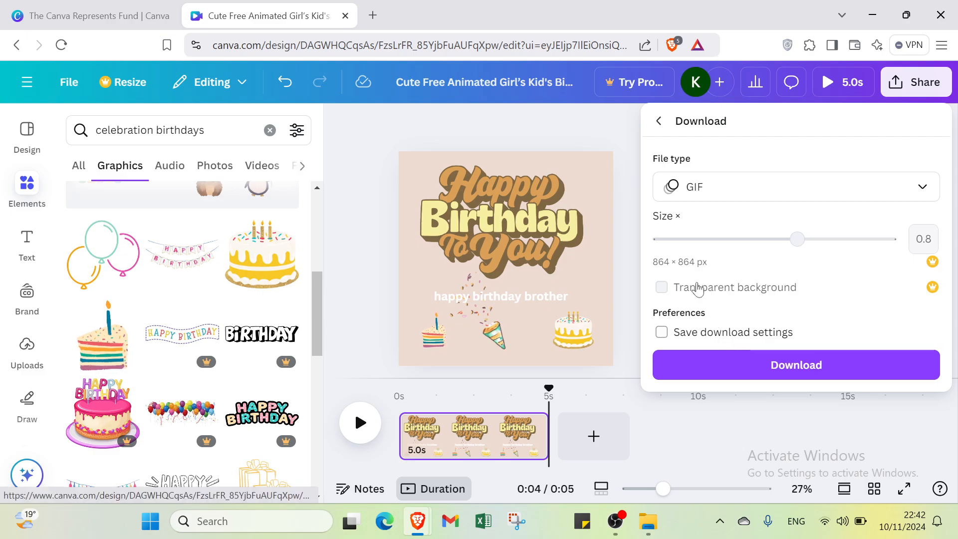
pyautogui.click(658, 121)
pyautogui.click(606, 130)
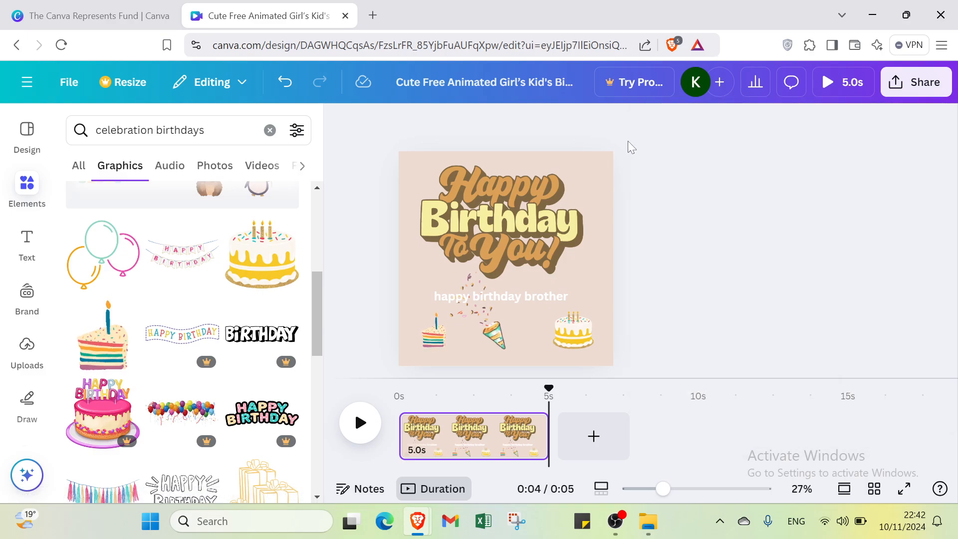